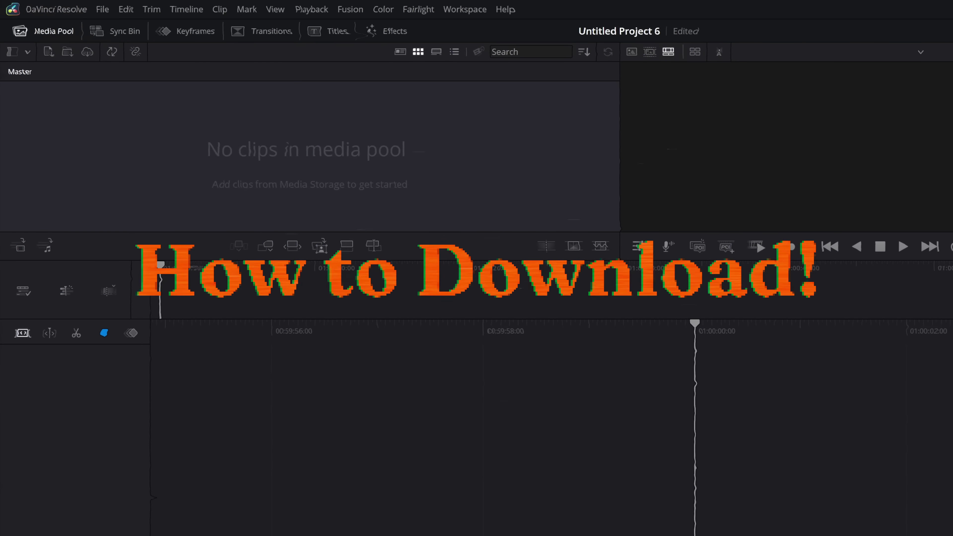
# - Check for updates and start downloading the DaVinci Resolve Studio 20.0 update
pyautogui.click(55, 10)
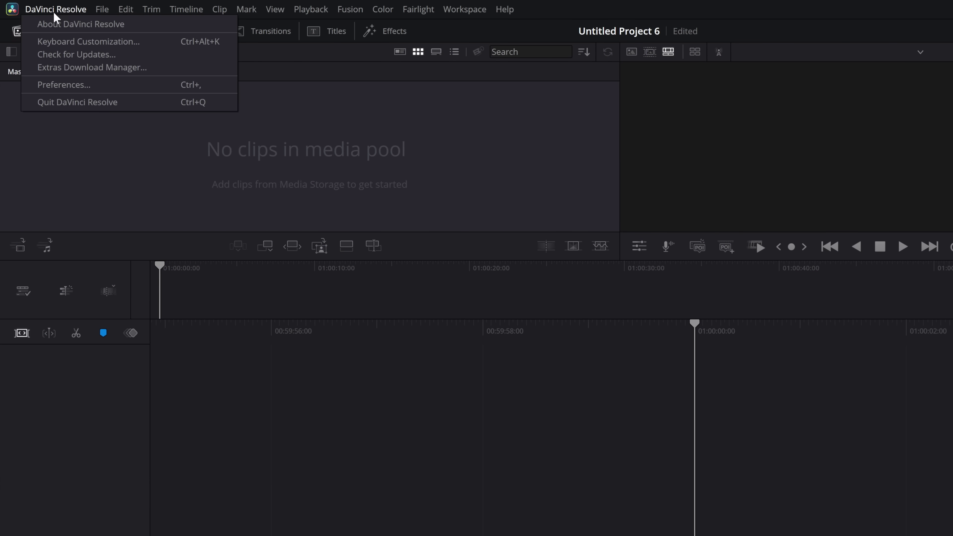
pyautogui.click(58, 53)
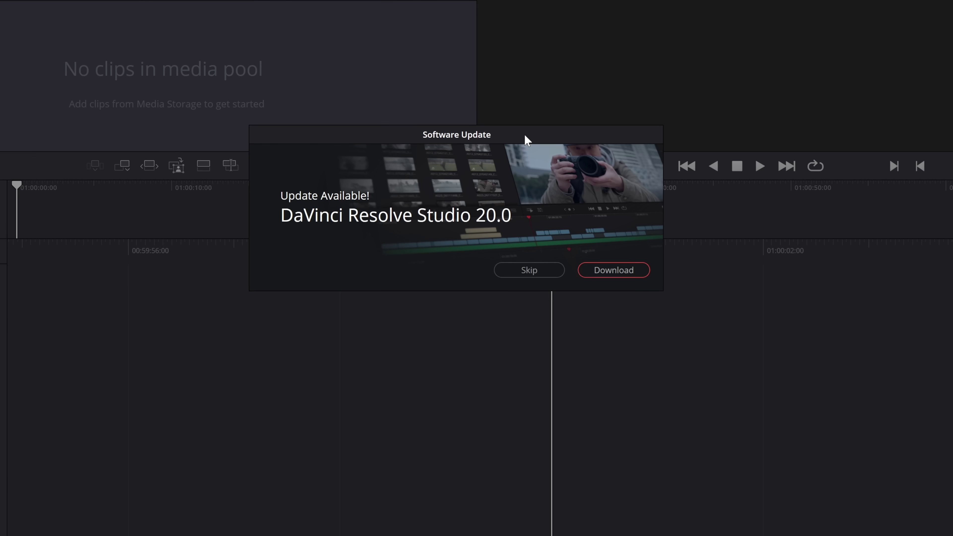
pyautogui.click(601, 270)
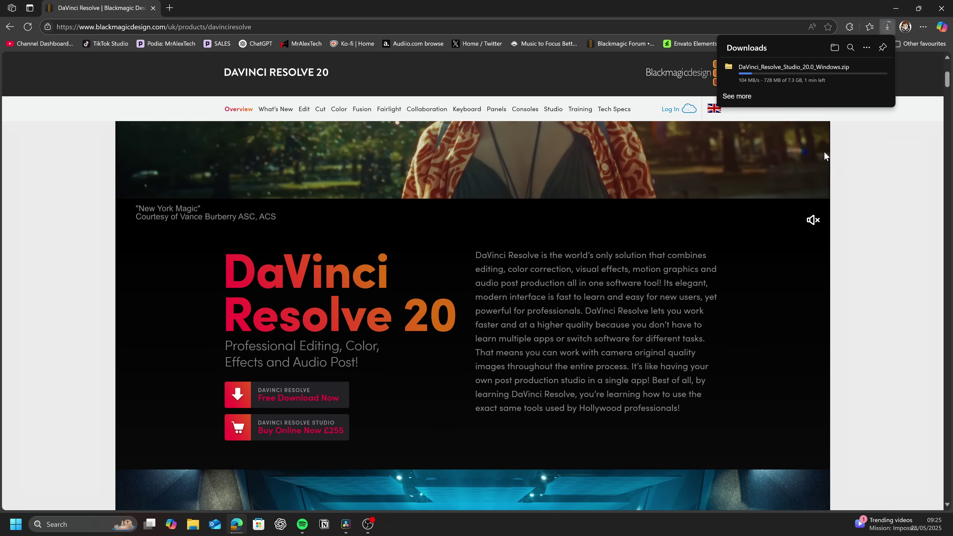
# - Select the DaVinci Resolve 20 heading on the product overview page, then focus the address bar
pyautogui.scroll(1, 479, 217)
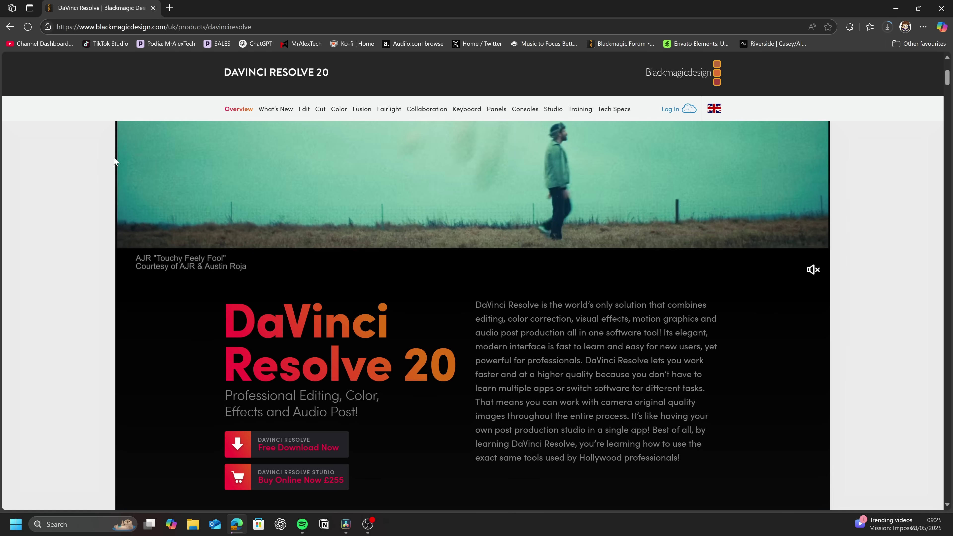
pyautogui.scroll(-1, 251, 271)
pyautogui.moveTo(233, 263); pyautogui.dragTo(430, 317)
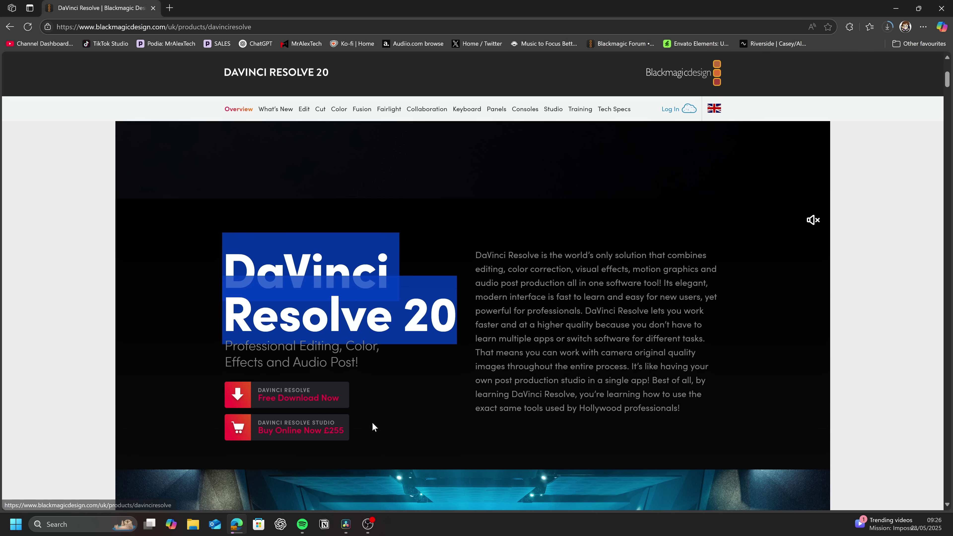
pyautogui.scroll(5, 383, 421)
pyautogui.click(275, 27)
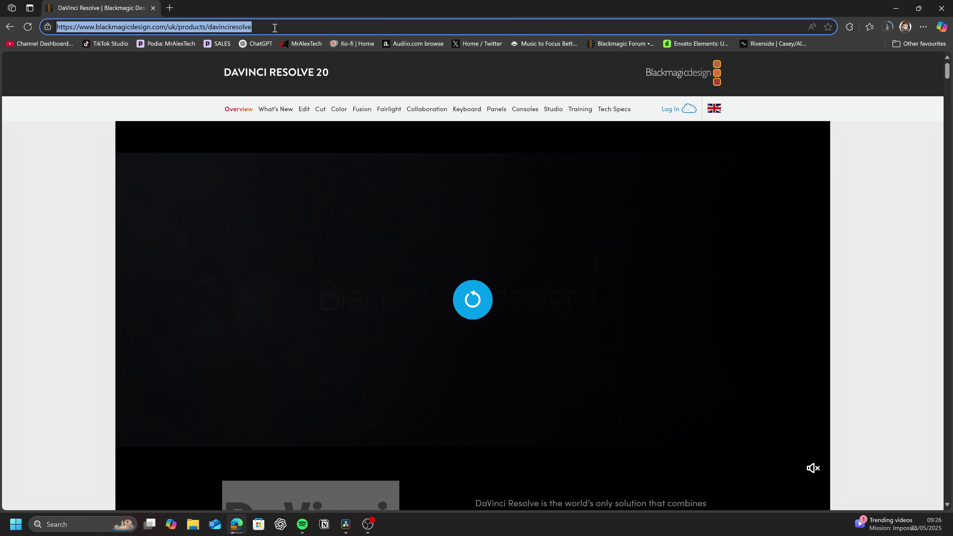
# - Go to the Blackmagic support page and download Resolve Studio 20 for Windows x86
pyautogui.write('blackmagic')
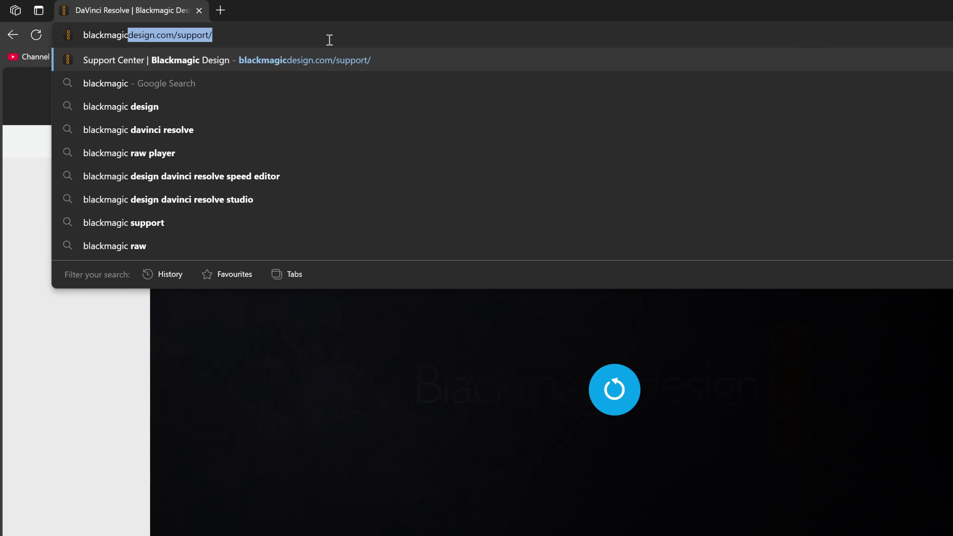
pyautogui.press('Return')
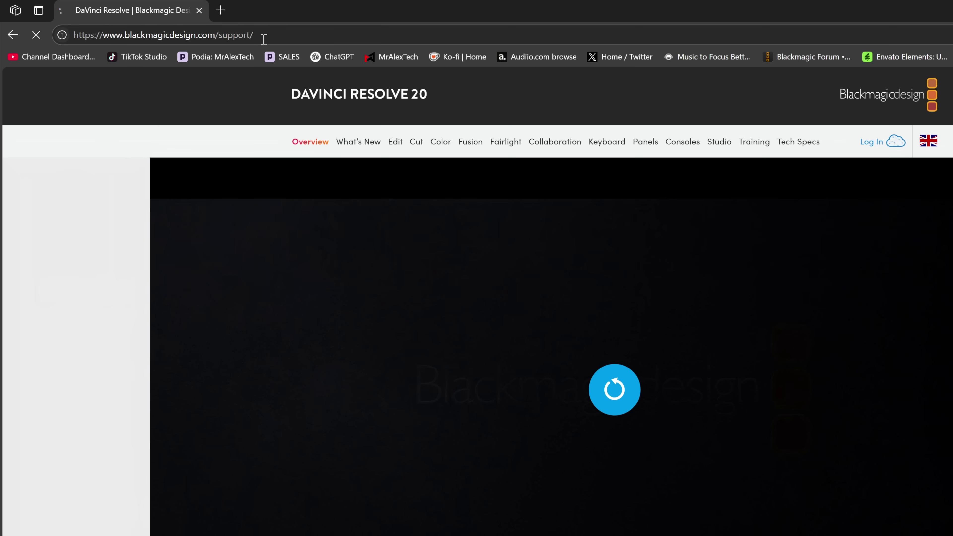
pyautogui.scroll(-10, 276, 404)
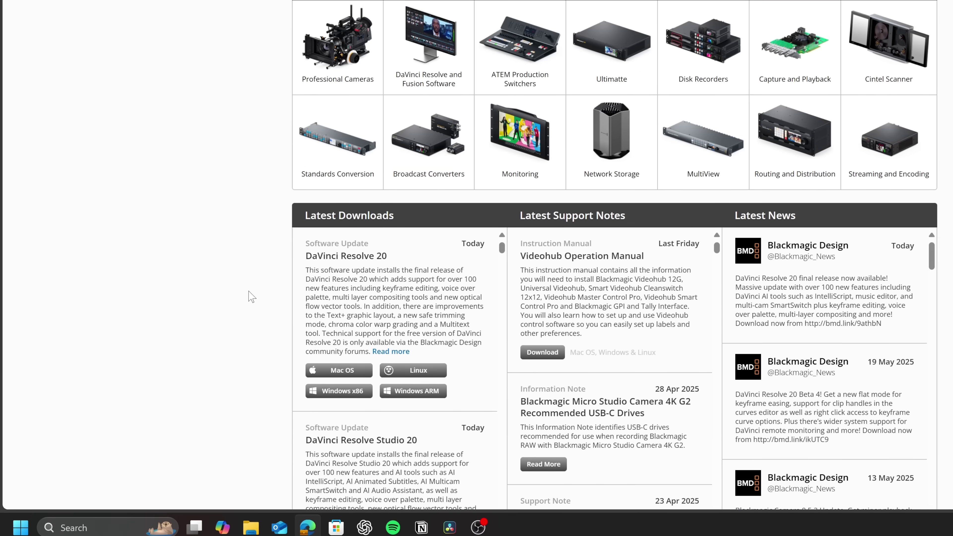
pyautogui.scroll(-3, 251, 297)
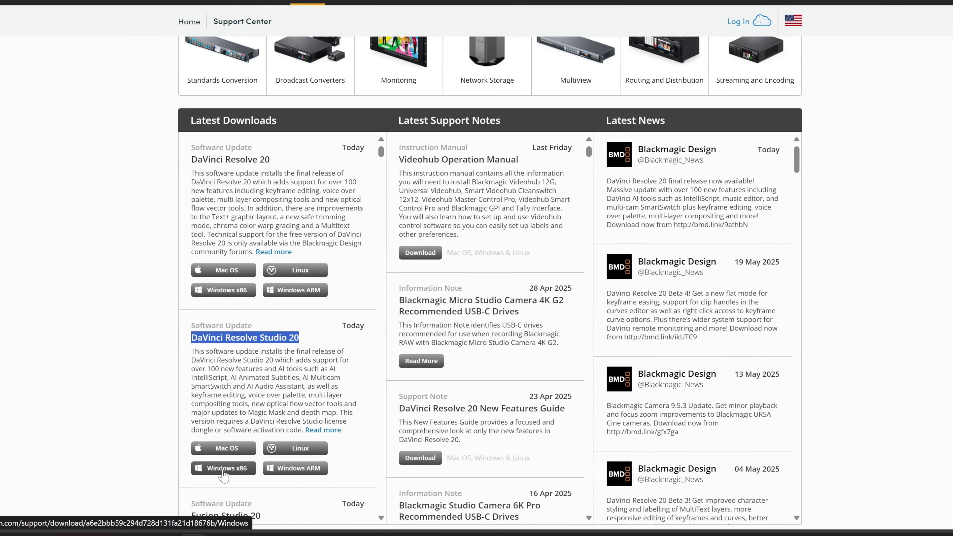
pyautogui.click(338, 443)
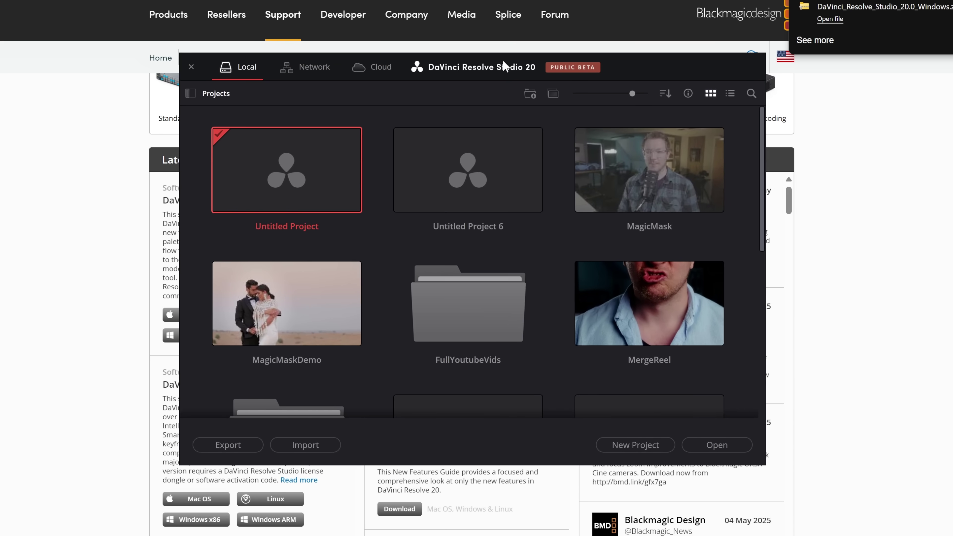
# - Back up the Local Database project library to the Desktop as Local Database.resolve
pyautogui.click(197, 95)
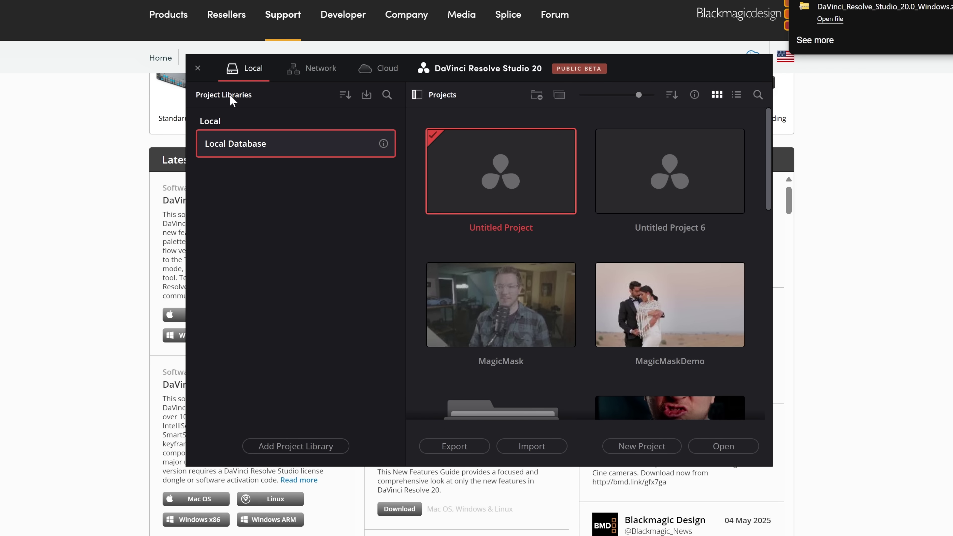
pyautogui.click(383, 143)
pyautogui.click(244, 216)
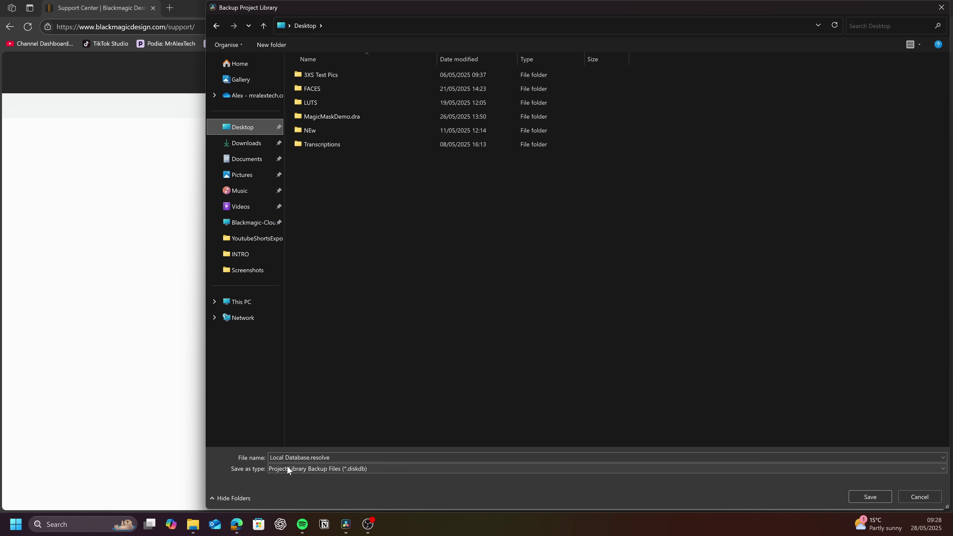
pyautogui.click(870, 497)
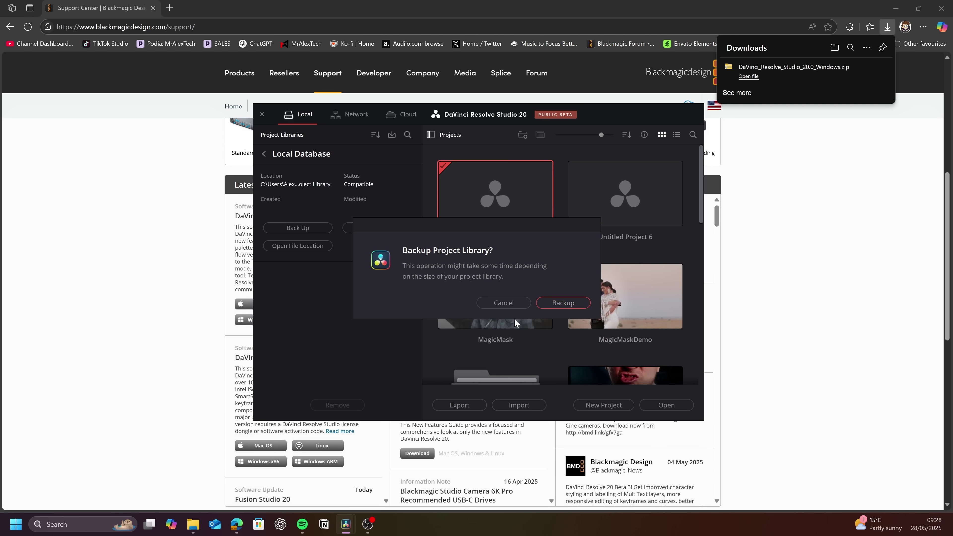
pyautogui.click(543, 304)
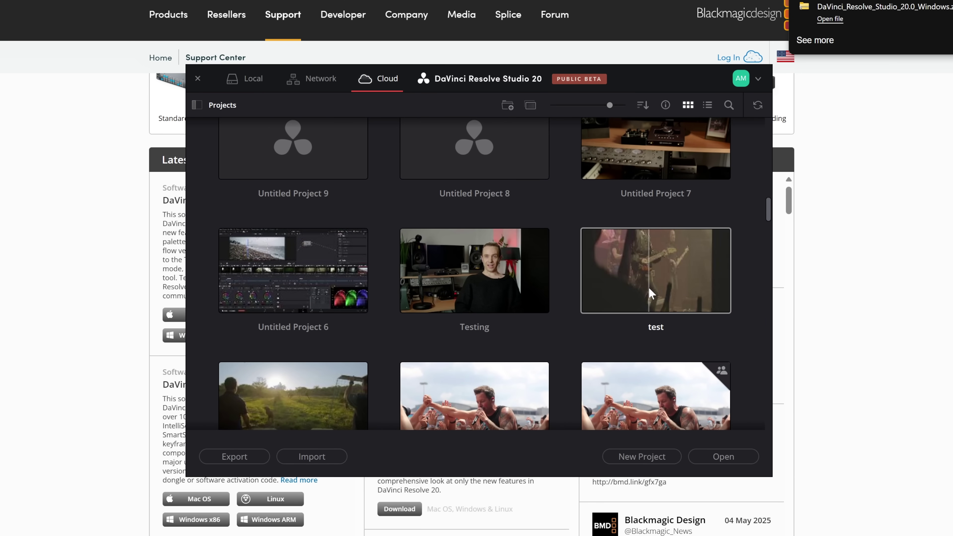
# - Open the cloud project test and accept the version upgrade, creating test (Copy)
pyautogui.doubleClick(648, 287)
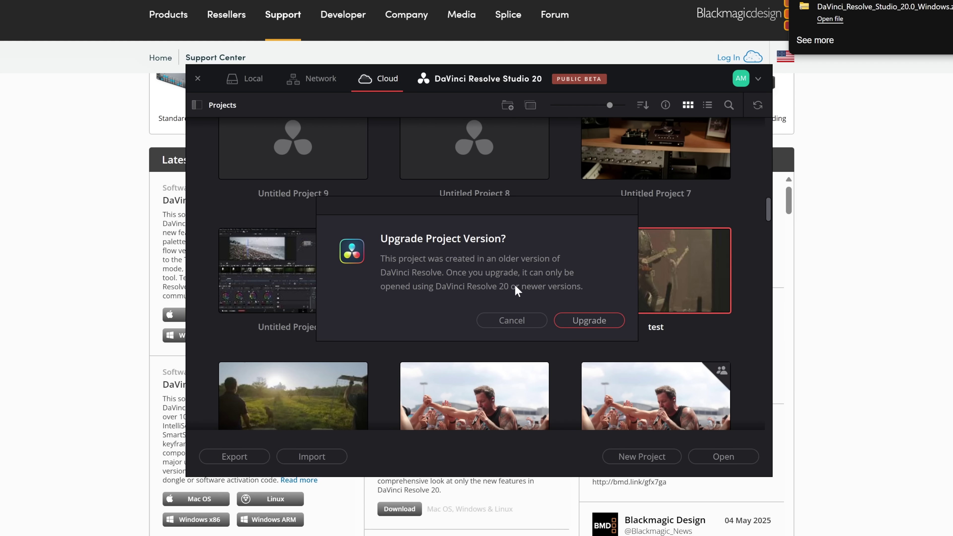
pyautogui.click(588, 320)
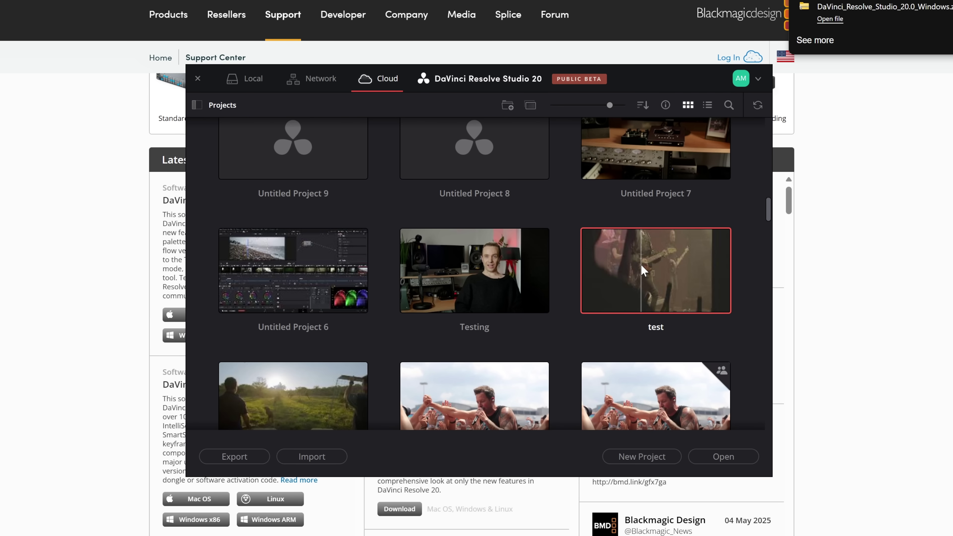
pyautogui.click(564, 260)
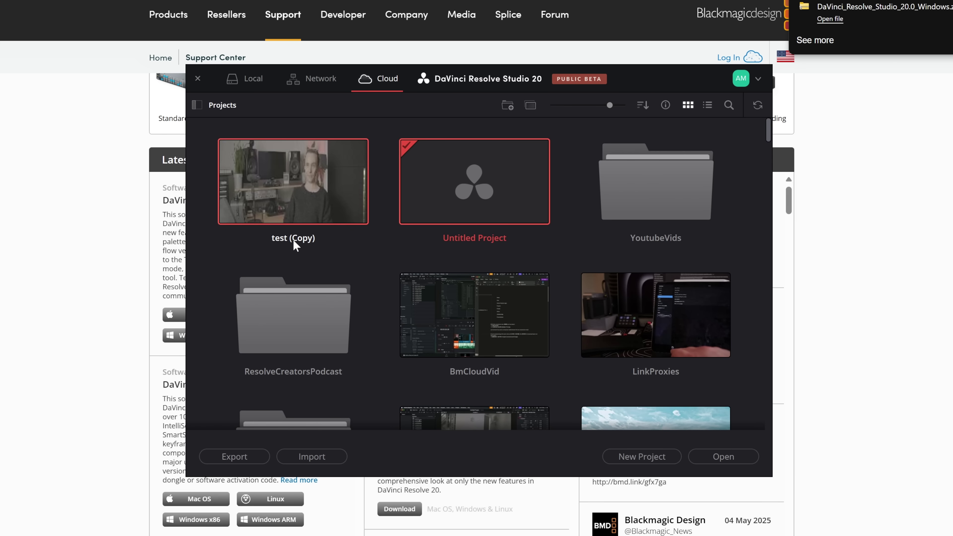
# - Open a project from the Project Manager, landing on MagicMasks' Vertical timeline in the Edit page
pyautogui.doubleClick(297, 209)
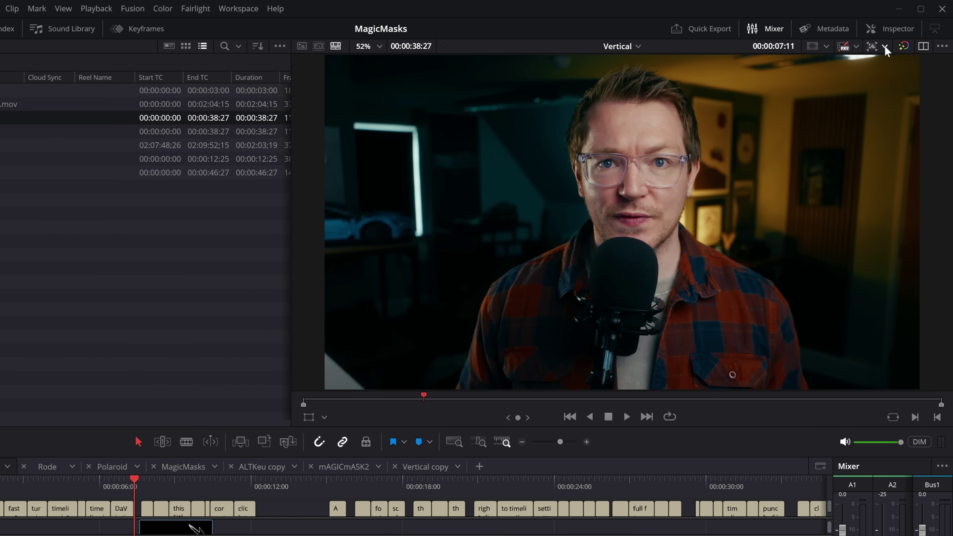
# - Set the timeline to Portrait 1080x1920, enlarge the track area and expand the viewer to full height
pyautogui.click(884, 47)
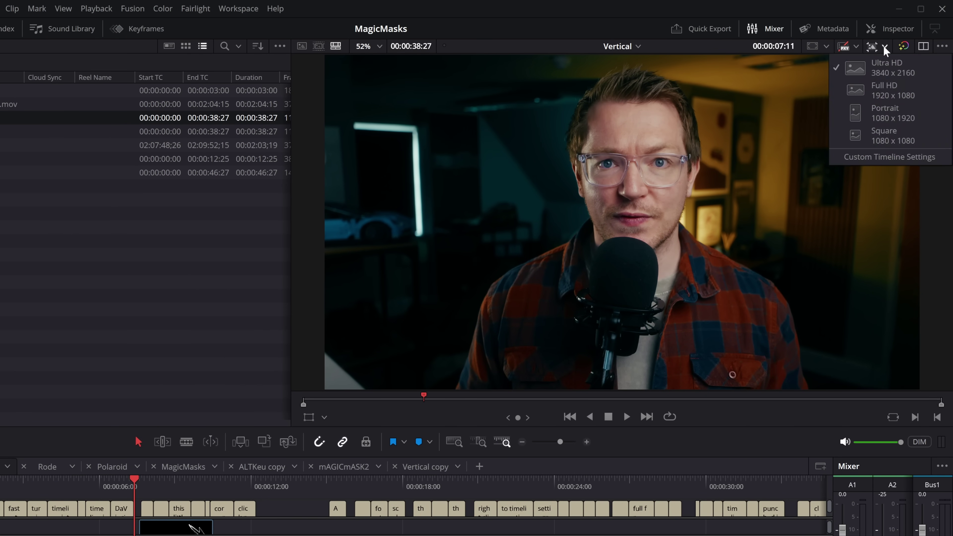
pyautogui.click(882, 114)
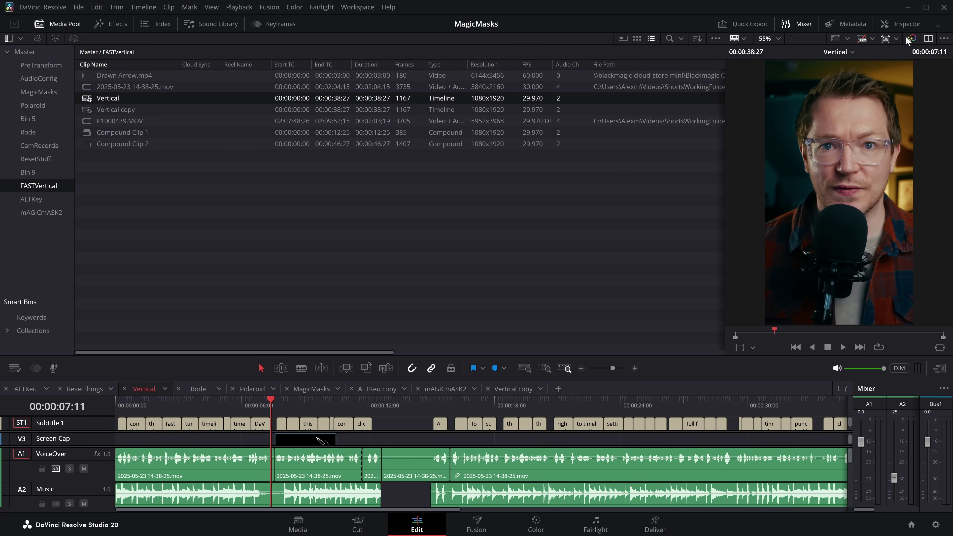
pyautogui.click(112, 24)
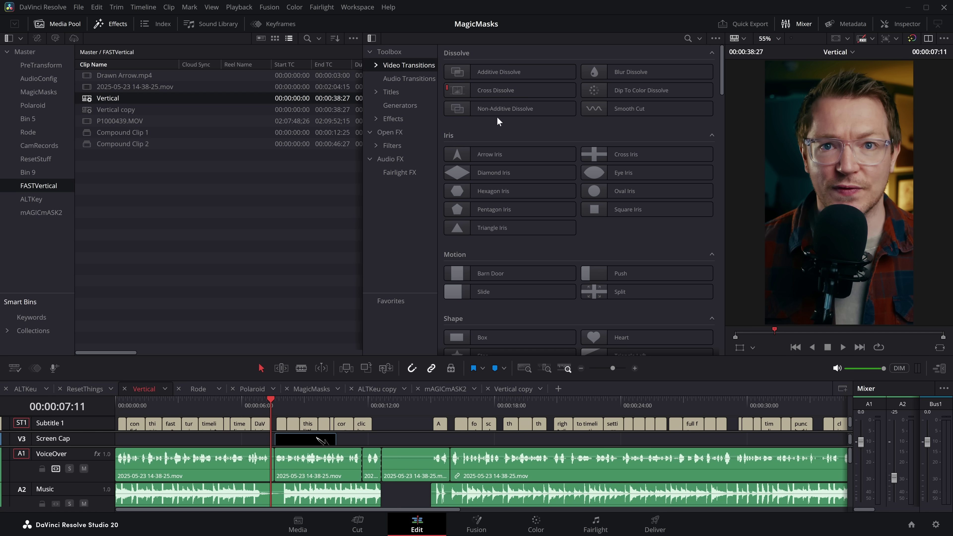
pyautogui.moveTo(526, 358); pyautogui.dragTo(526, 280)
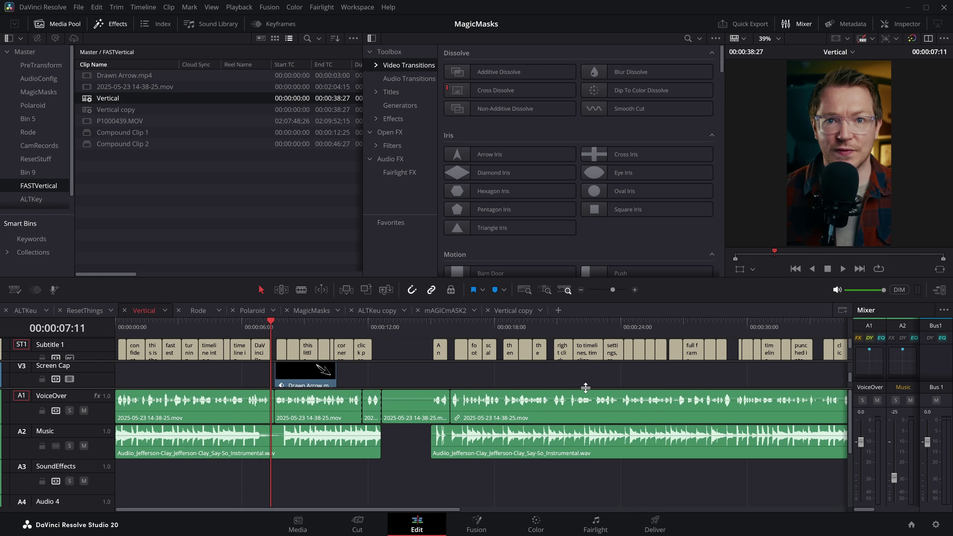
pyautogui.scroll(-2, 88, 376)
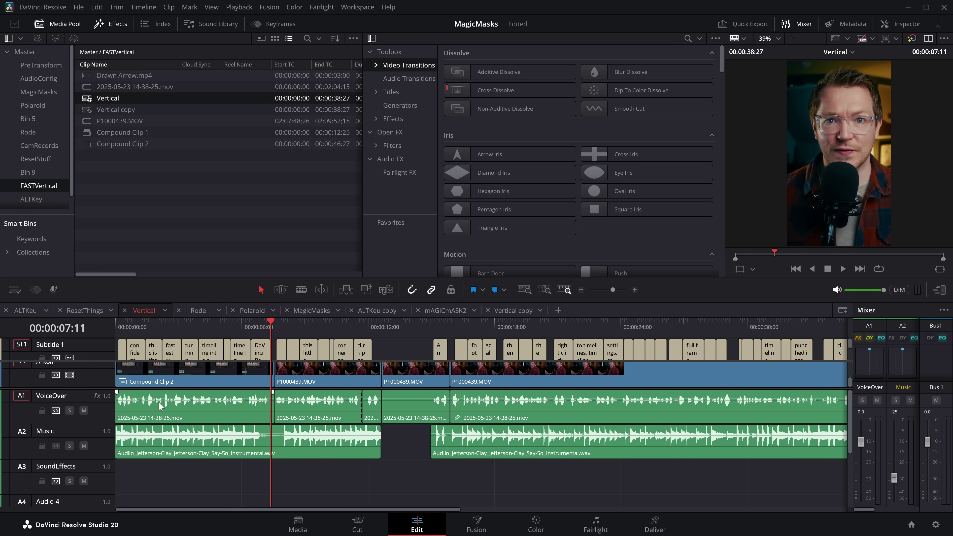
pyautogui.moveTo(85, 388); pyautogui.dragTo(85, 436)
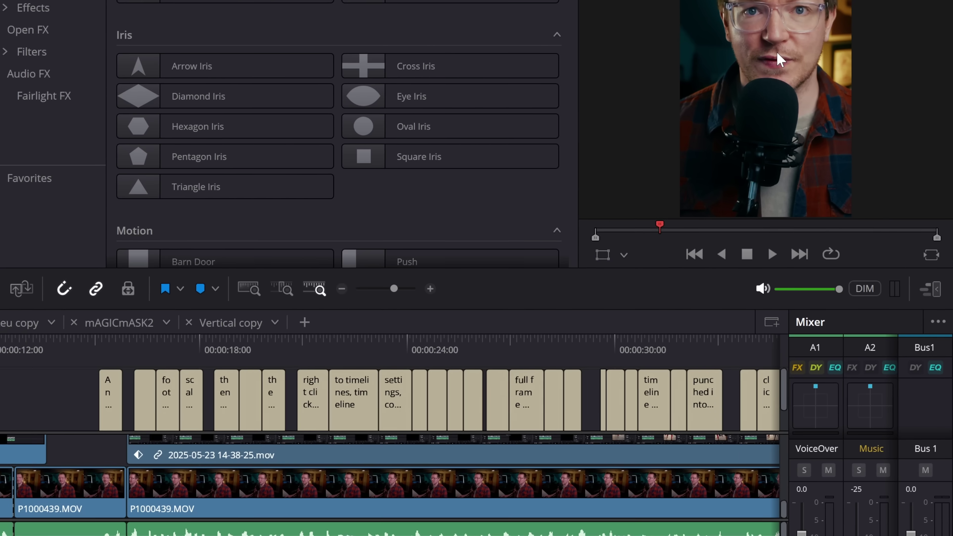
pyautogui.click(928, 293)
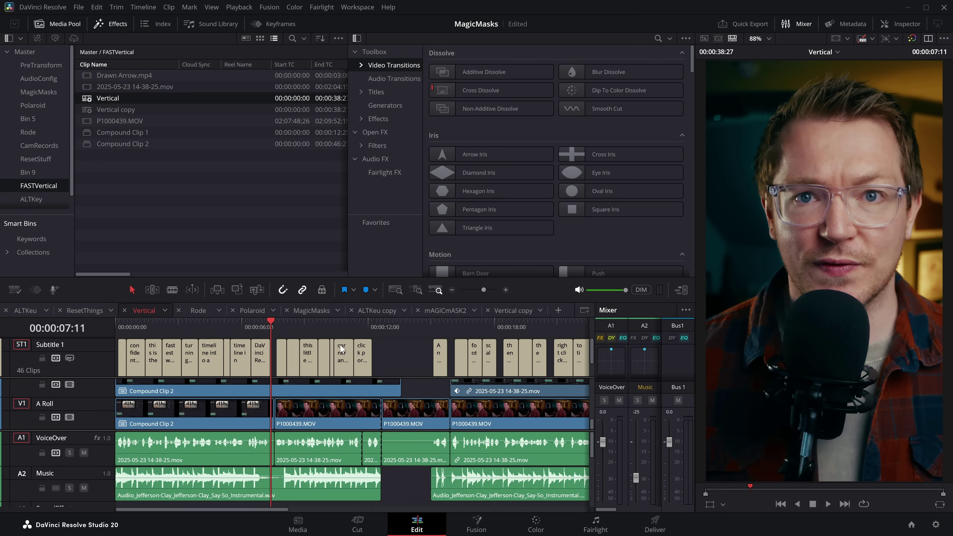
# - Scrub the playhead to 00:00:05:23 to preview the title, then go to the Cut page
pyautogui.click(373, 332)
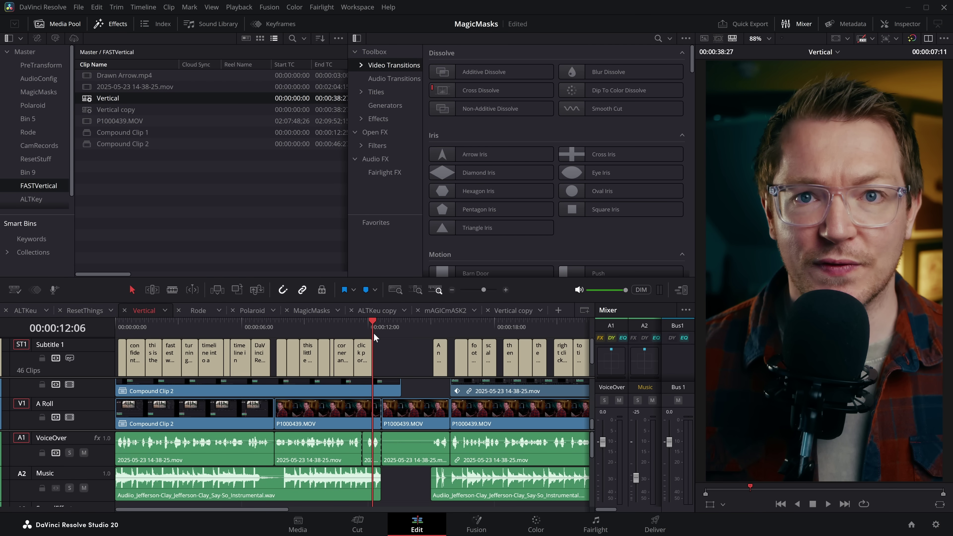
pyautogui.click(425, 329)
pyautogui.click(170, 328)
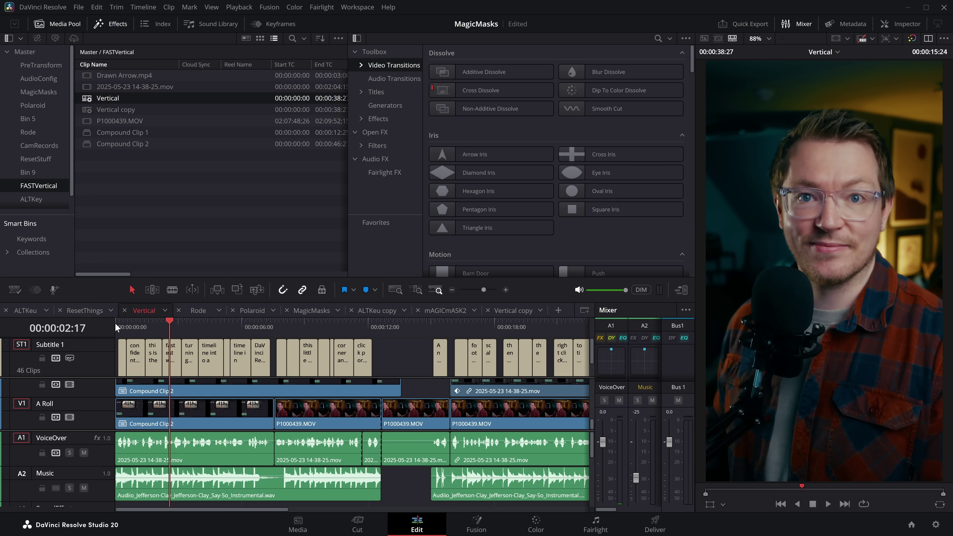
pyautogui.press('Home')
pyautogui.click(237, 329)
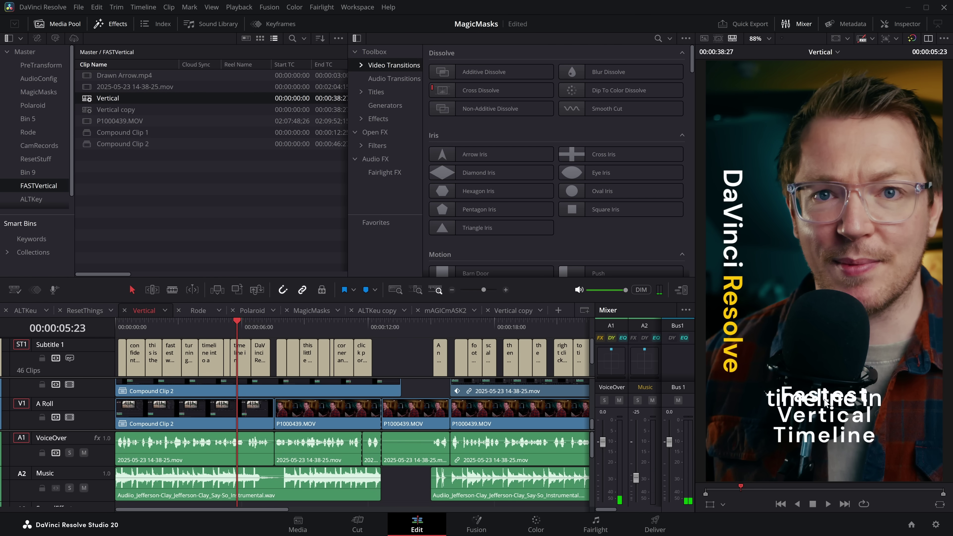
pyautogui.click(357, 524)
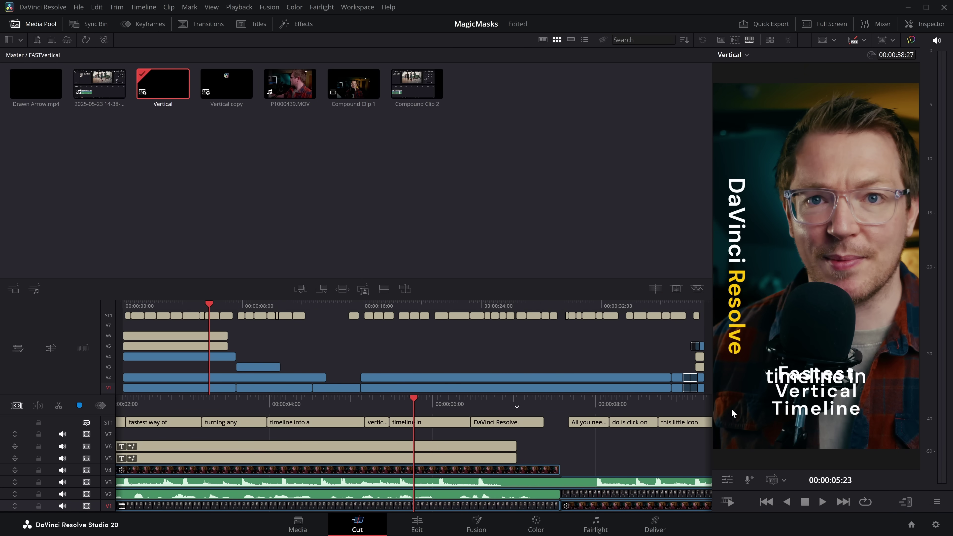
# - Visit the Color page, then return to the Edit page with the Vertical timeline
pyautogui.click(536, 524)
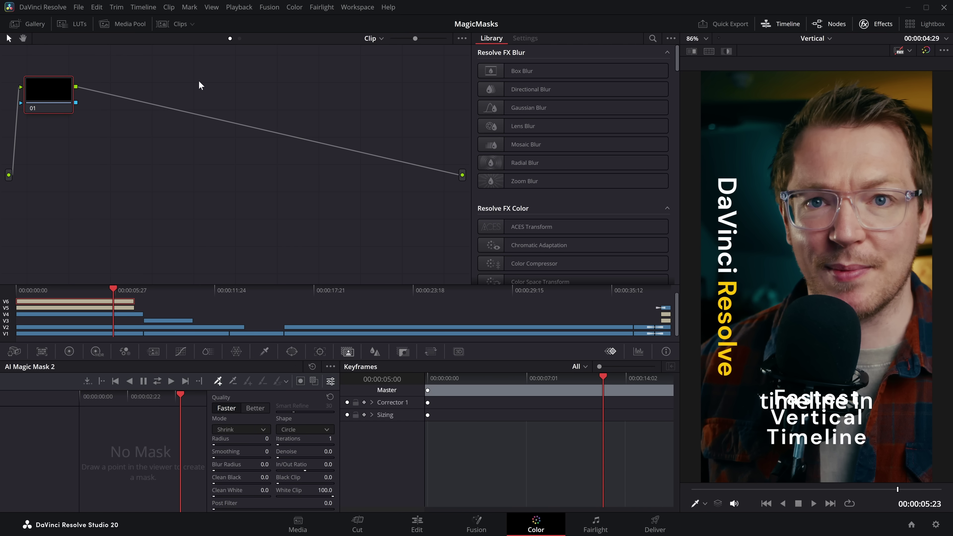
pyautogui.moveTo(77, 77); pyautogui.dragTo(316, 269)
pyautogui.click(418, 525)
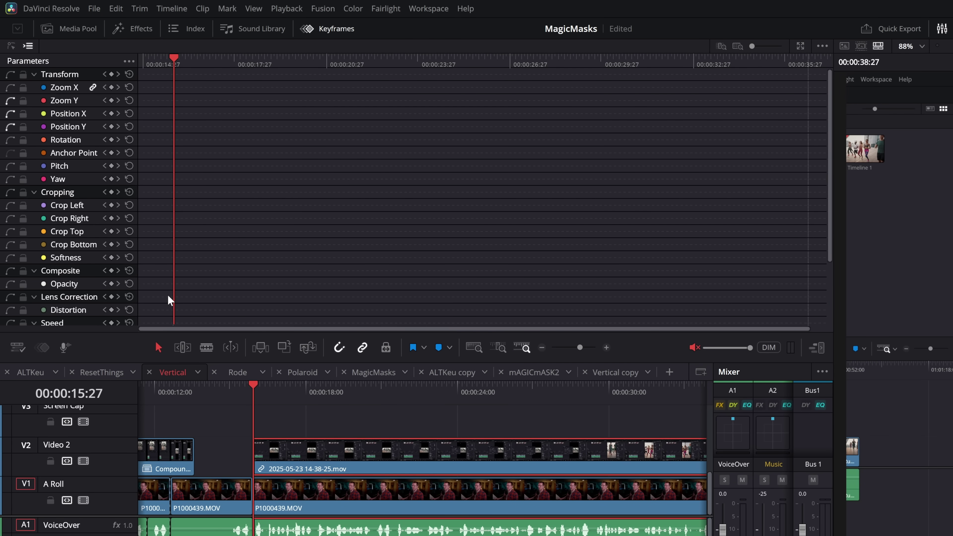
# - Show keyframes as a curve graph filtered to the Position X curve only
pyautogui.click(10, 47)
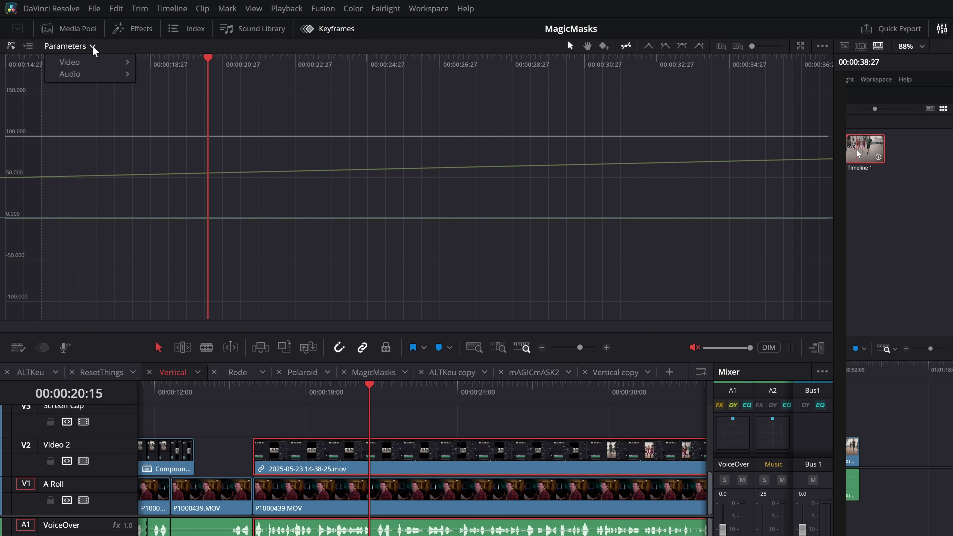
pyautogui.moveTo(96, 66)
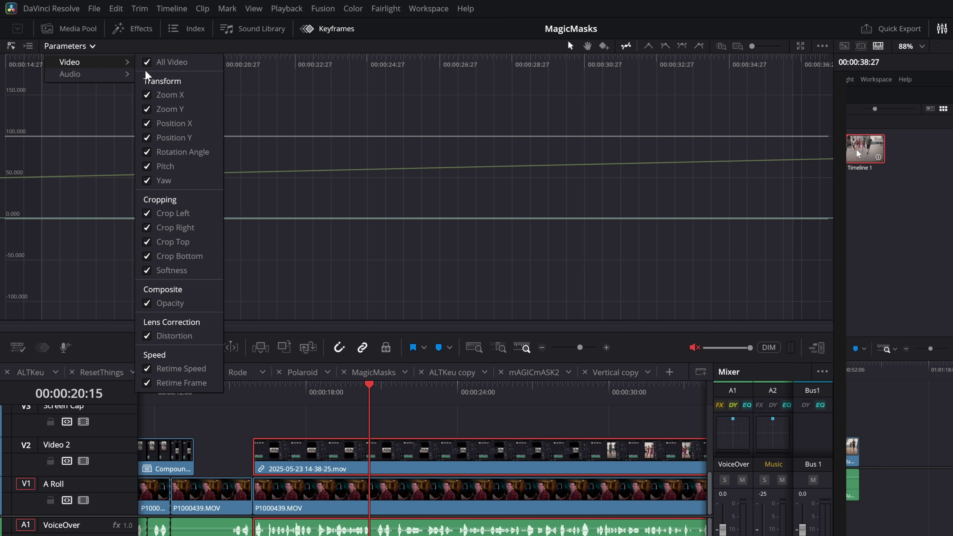
pyautogui.click(147, 63)
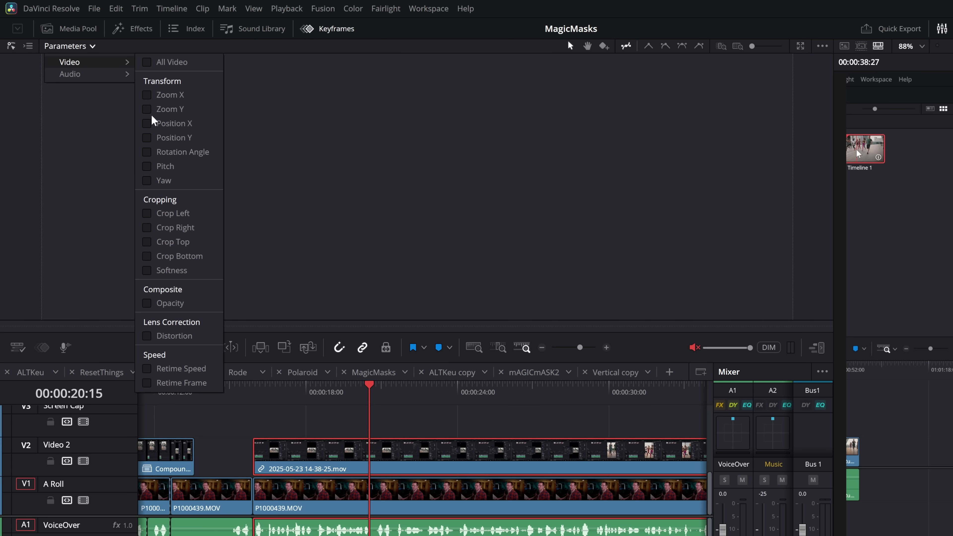
pyautogui.click(147, 124)
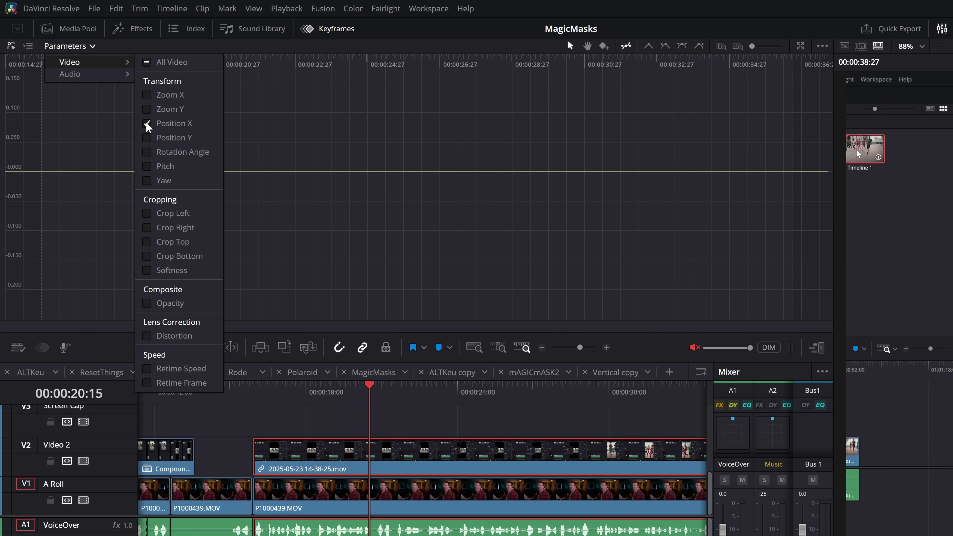
pyautogui.click(329, 141)
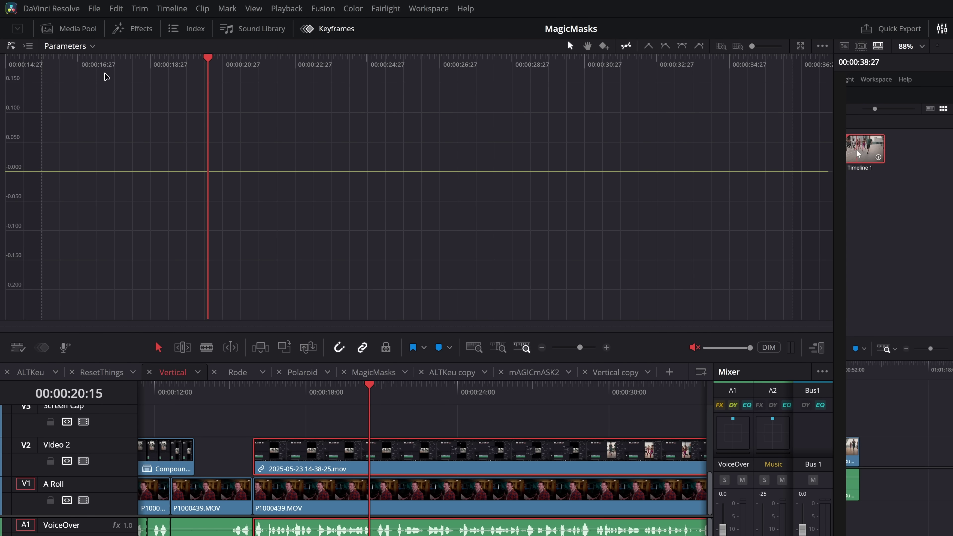
# - Move the playhead back to about 15:11 and play the timeline
pyautogui.moveTo(300, 390); pyautogui.dragTo(268, 395)
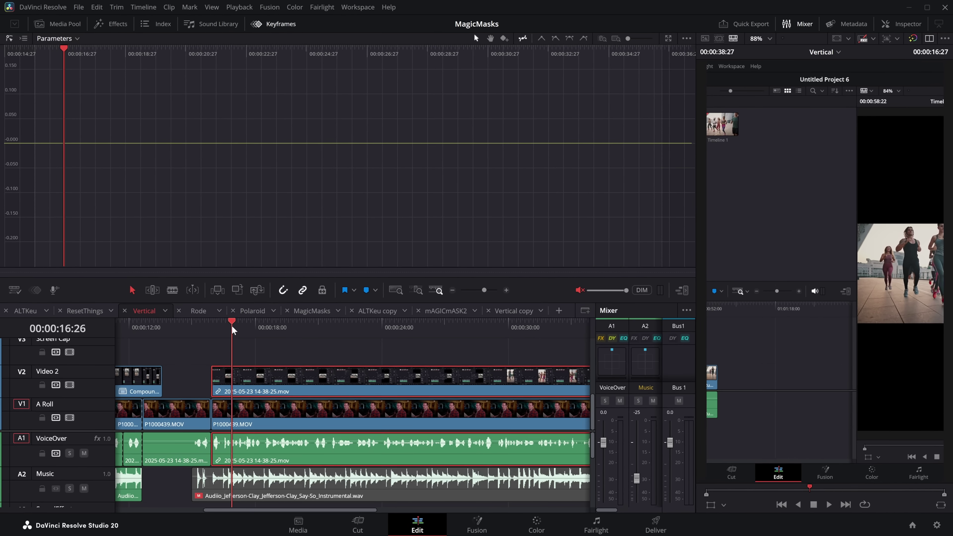
pyautogui.moveTo(225, 330); pyautogui.dragTo(204, 330)
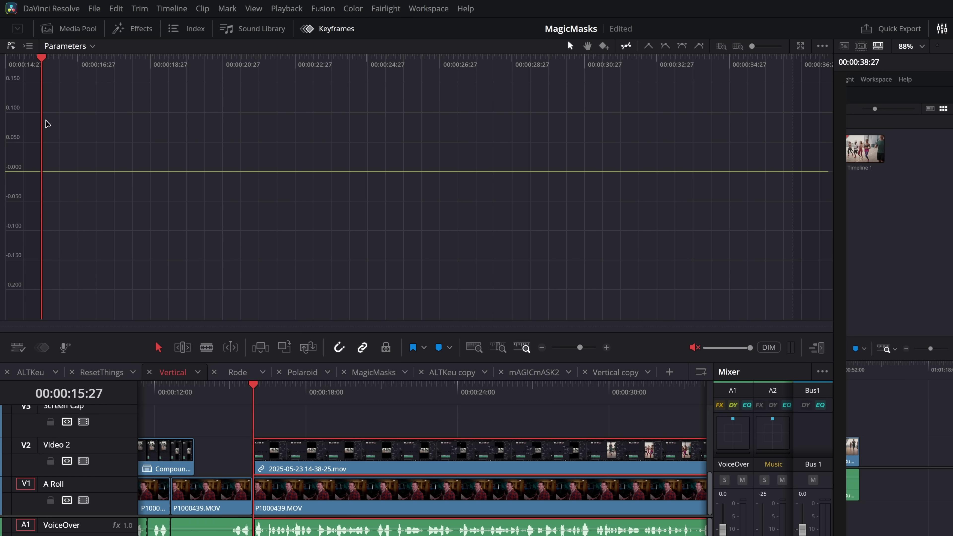
pyautogui.press('space')
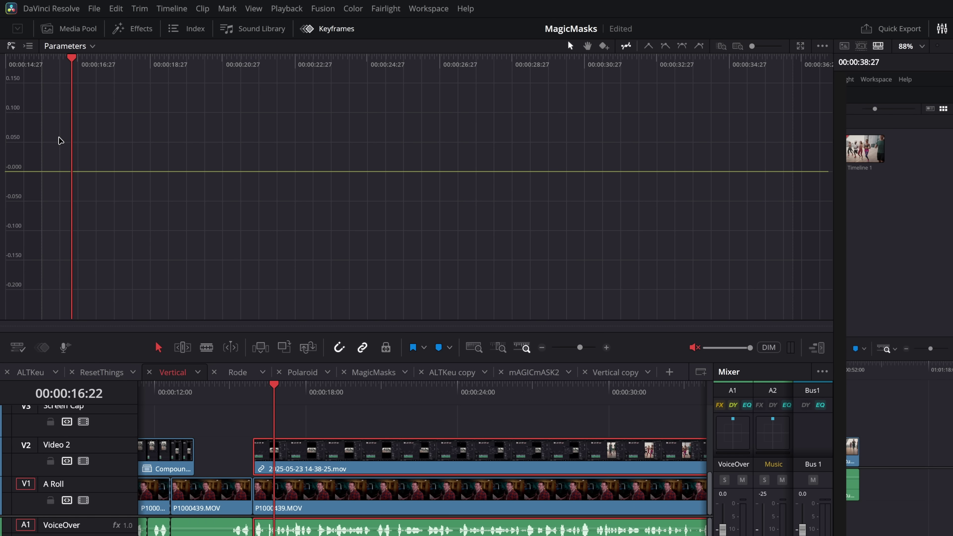
# - Add Position X keyframes at 16:22 (0) and 17:17 (100), saving the project
pyautogui.moveTo(74, 173)
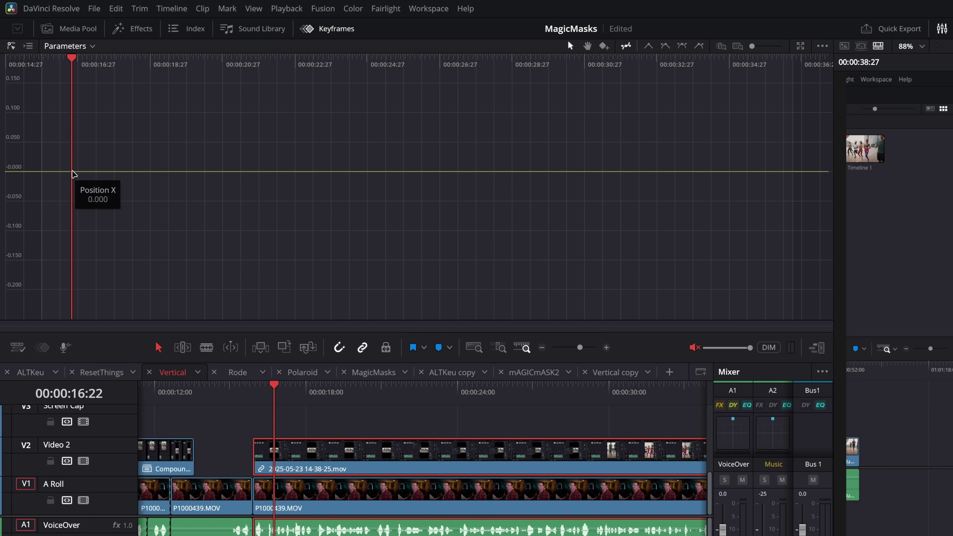
pyautogui.keyDown('alt'); pyautogui.click(73, 173); pyautogui.keyUp('alt')
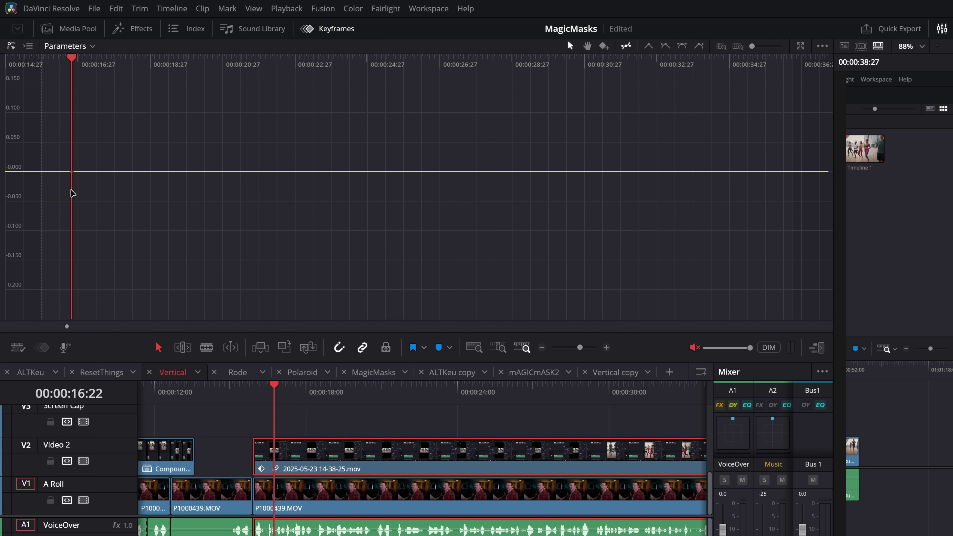
pyautogui.moveTo(81, 66); pyautogui.dragTo(101, 66)
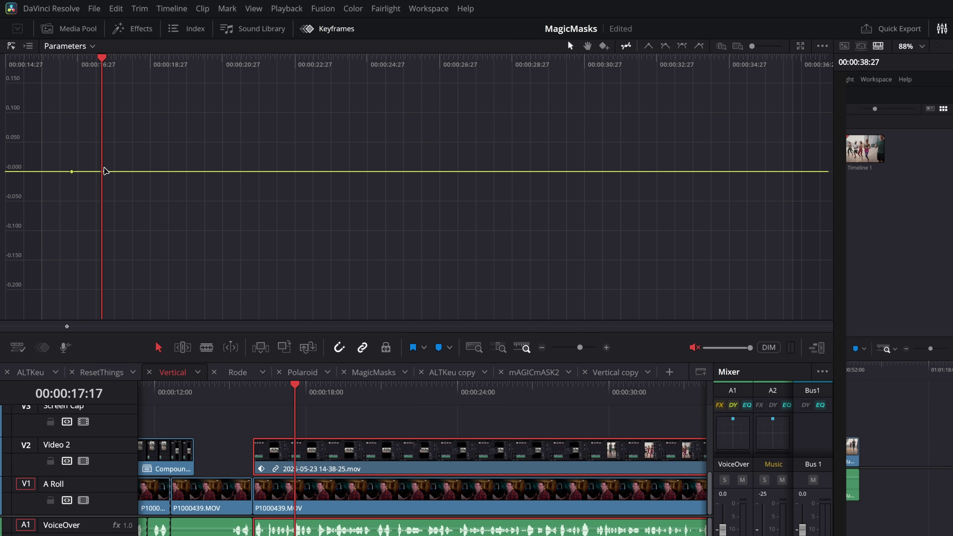
pyautogui.keyDown('alt'); pyautogui.click(105, 175); pyautogui.keyUp('alt')
pyautogui.moveTo(104, 175); pyautogui.dragTo(104, 90)
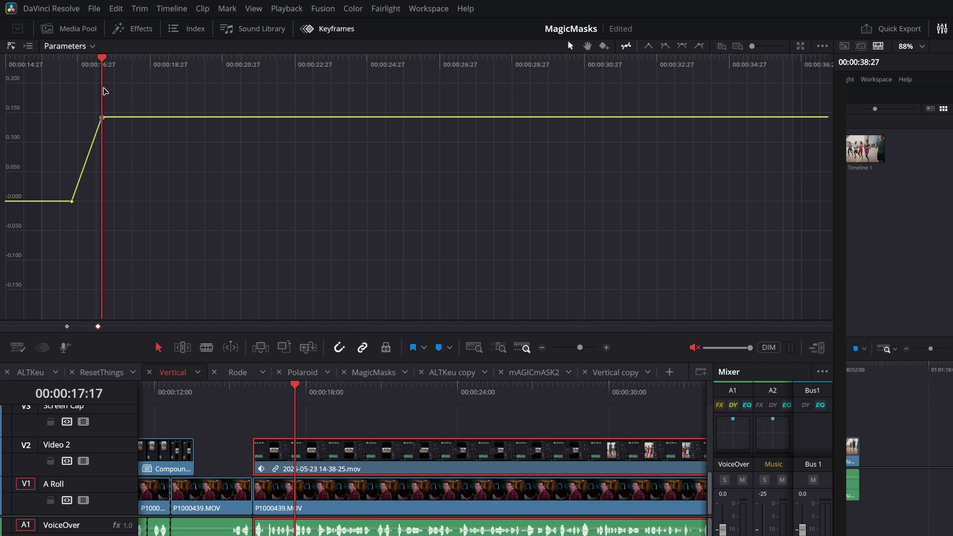
pyautogui.hotkey('ctrl', 's')
pyautogui.moveTo(102, 117); pyautogui.dragTo(104, 98)
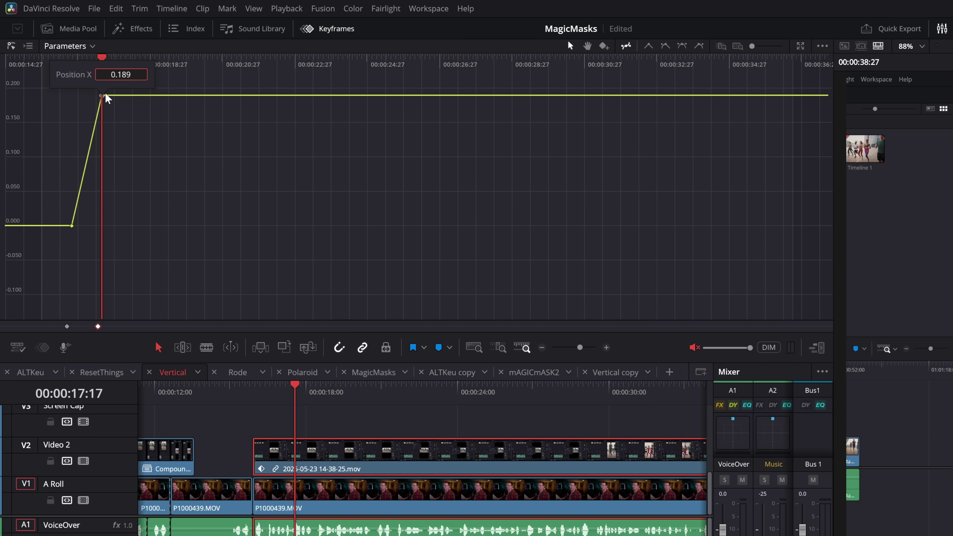
pyautogui.press('Return')
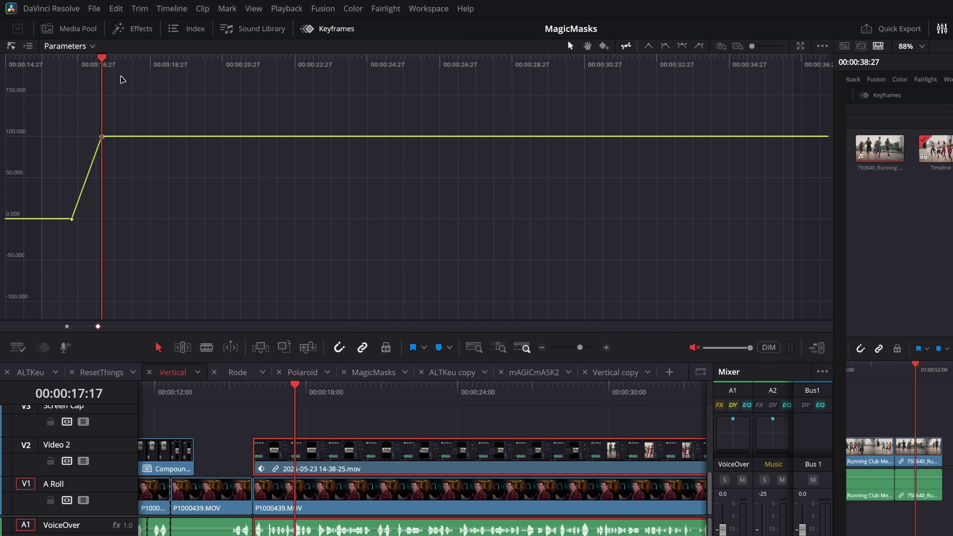
# - Add keyframes near 18:27 and bring Position X back to 0 at 20:18
pyautogui.moveTo(48, 63); pyautogui.dragTo(57, 64)
pyautogui.press('space')
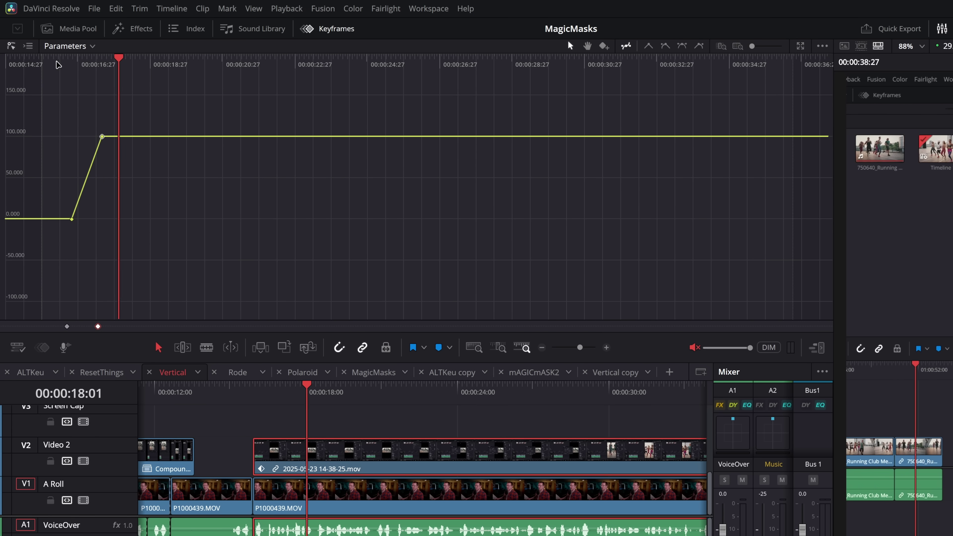
pyautogui.click(142, 138)
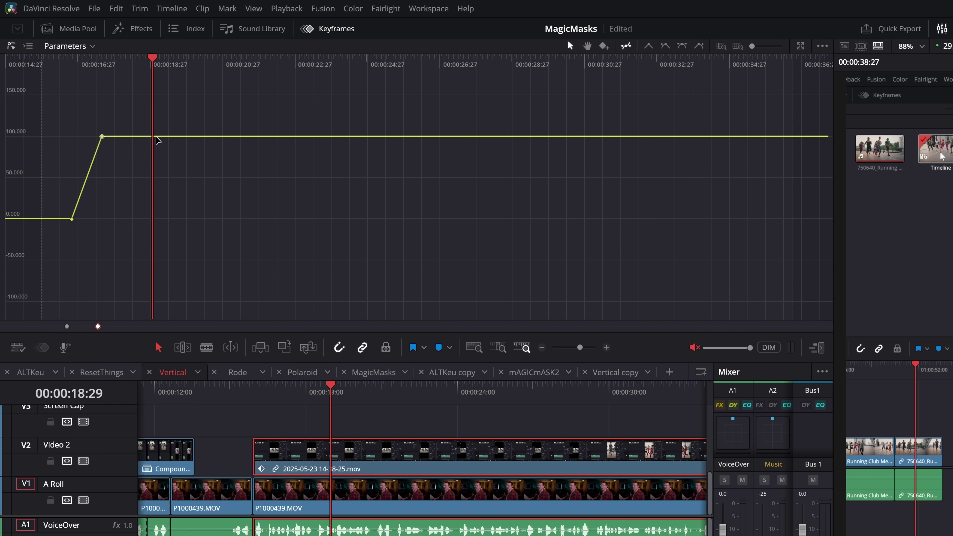
pyautogui.keyDown('alt'); pyautogui.click(171, 137); pyautogui.keyUp('alt')
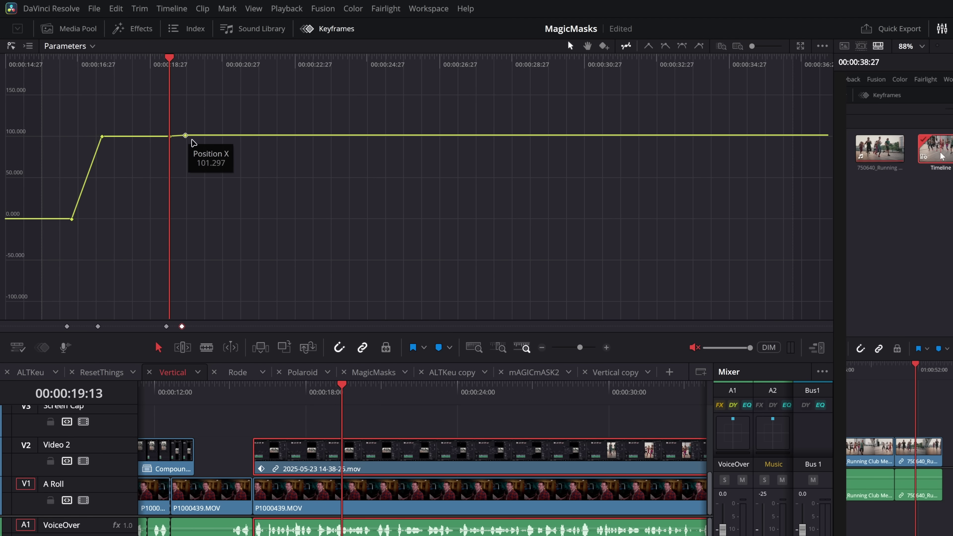
pyautogui.moveTo(187, 137); pyautogui.dragTo(191, 220)
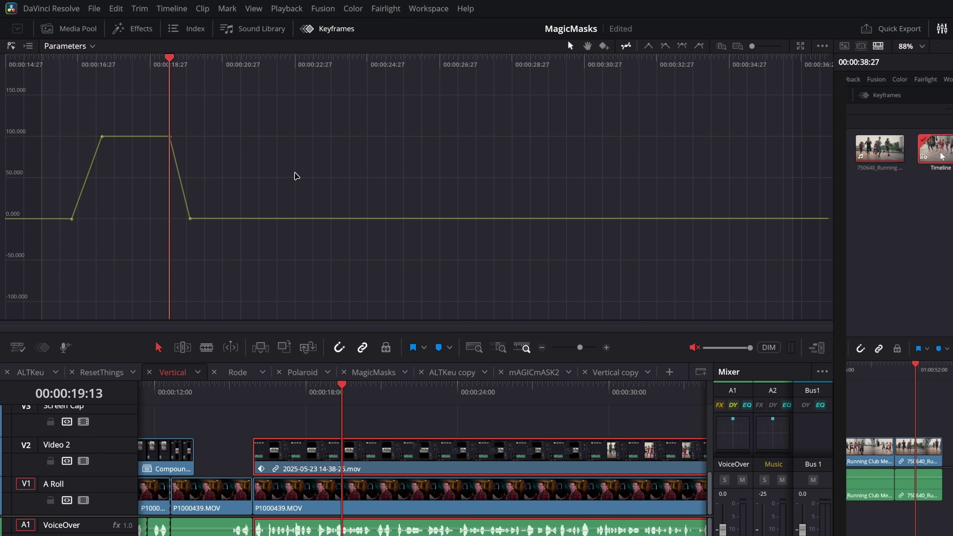
pyautogui.press('space')
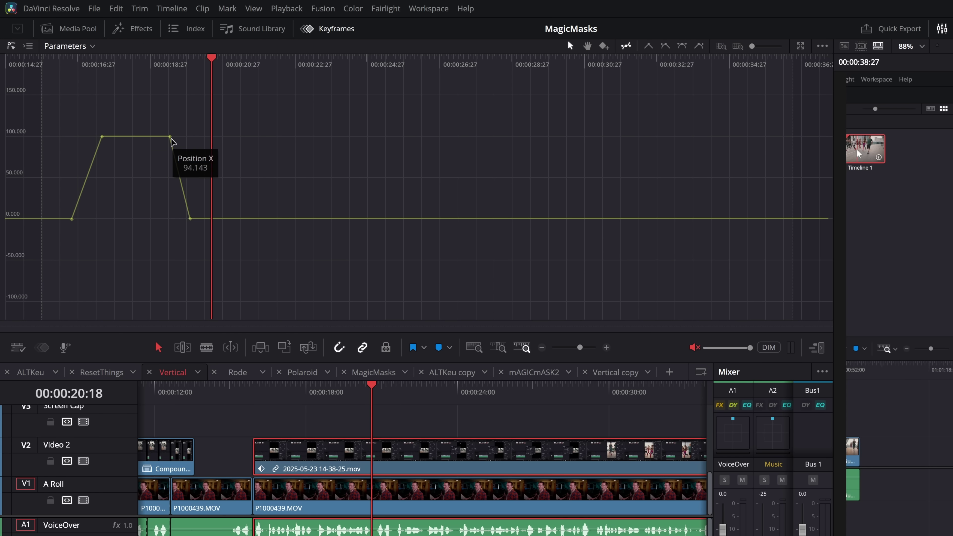
pyautogui.click(170, 137)
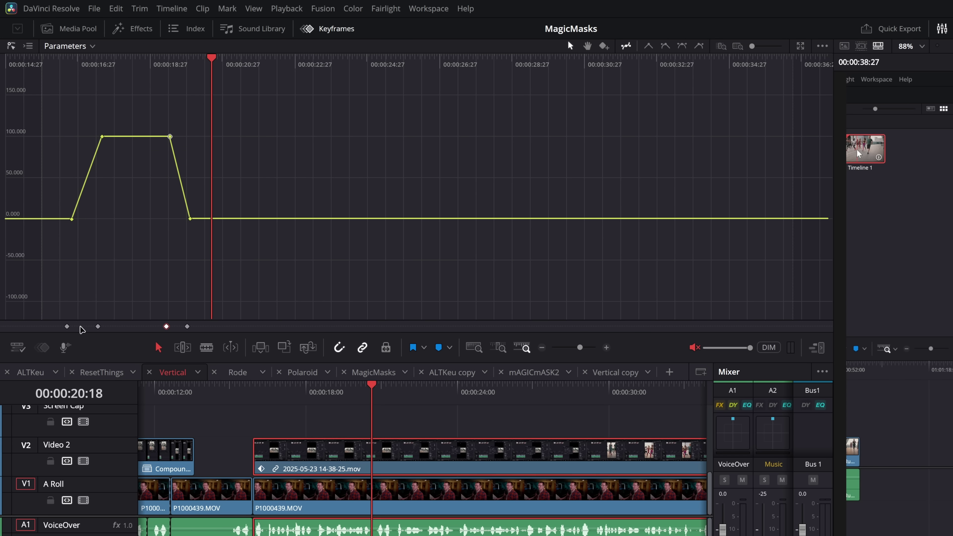
pyautogui.moveTo(188, 326); pyautogui.dragTo(209, 326)
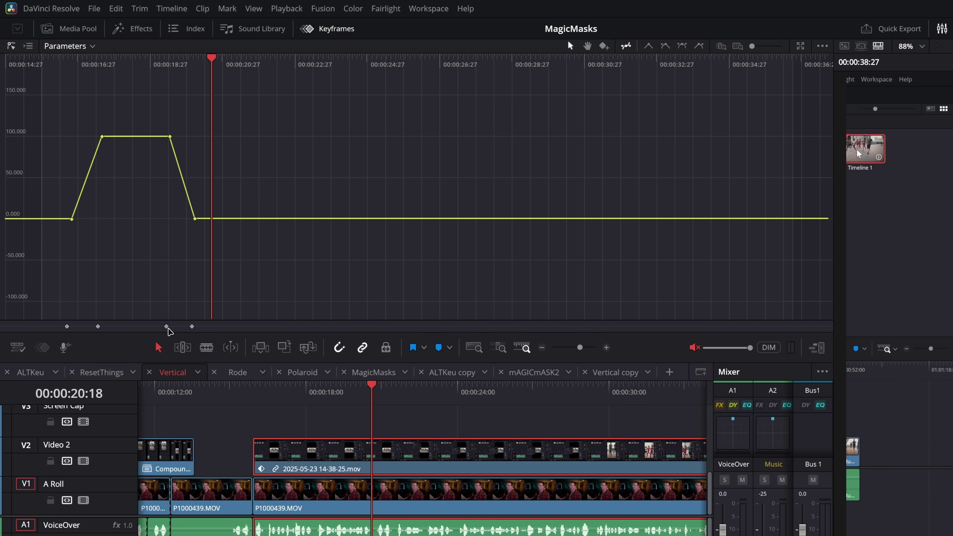
pyautogui.moveTo(168, 328); pyautogui.dragTo(175, 326)
# - Reselect the Position X curve and check its starting 0 and two 100 keyframes
pyautogui.click(190, 289)
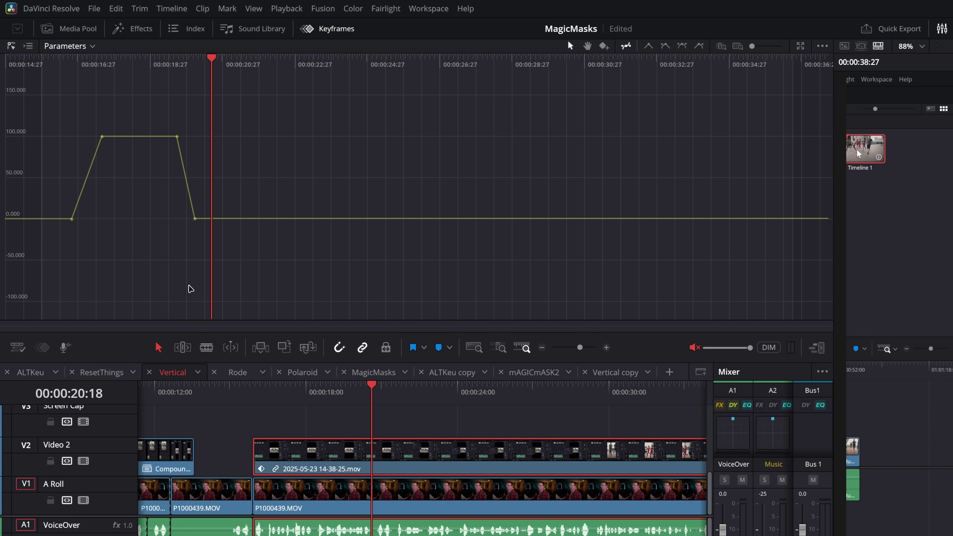
pyautogui.click(196, 221)
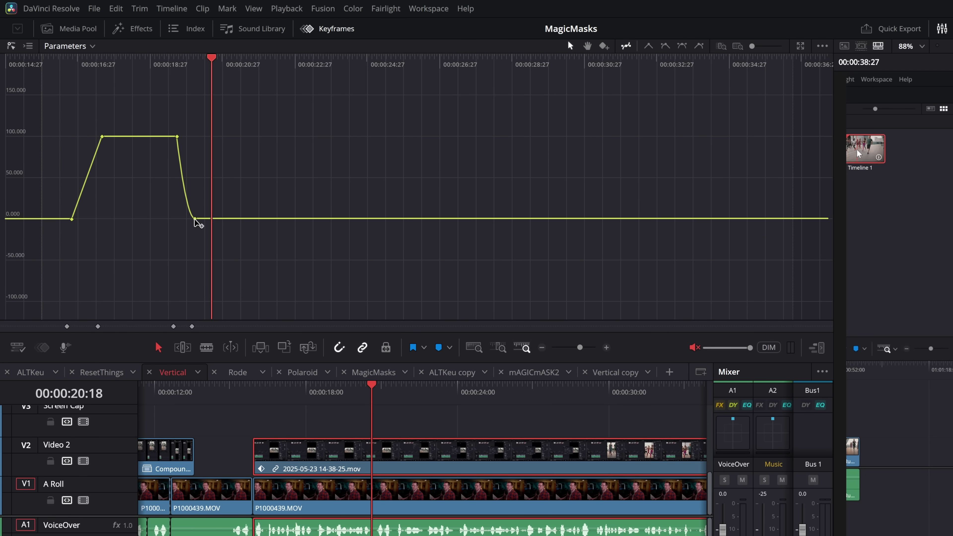
pyautogui.click(177, 136)
pyautogui.click(103, 137)
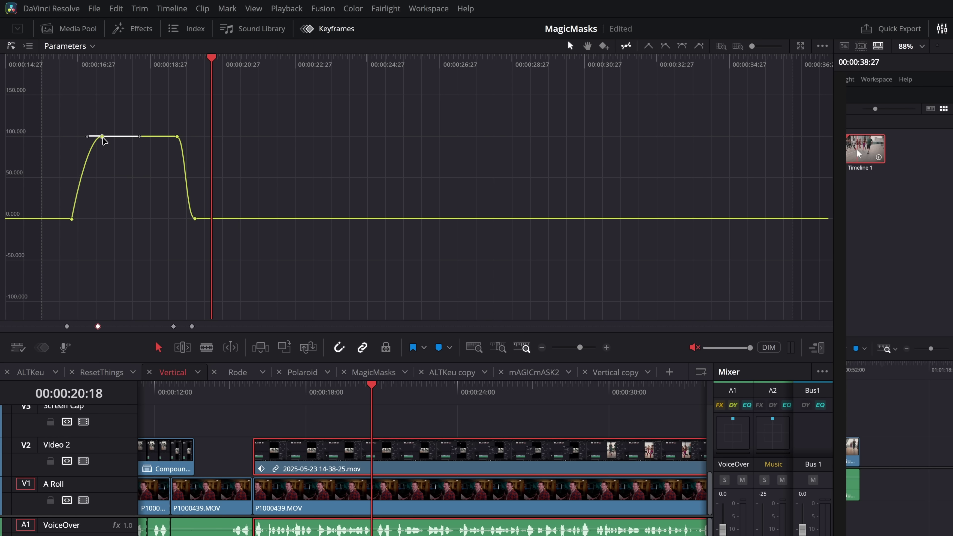
pyautogui.click(72, 219)
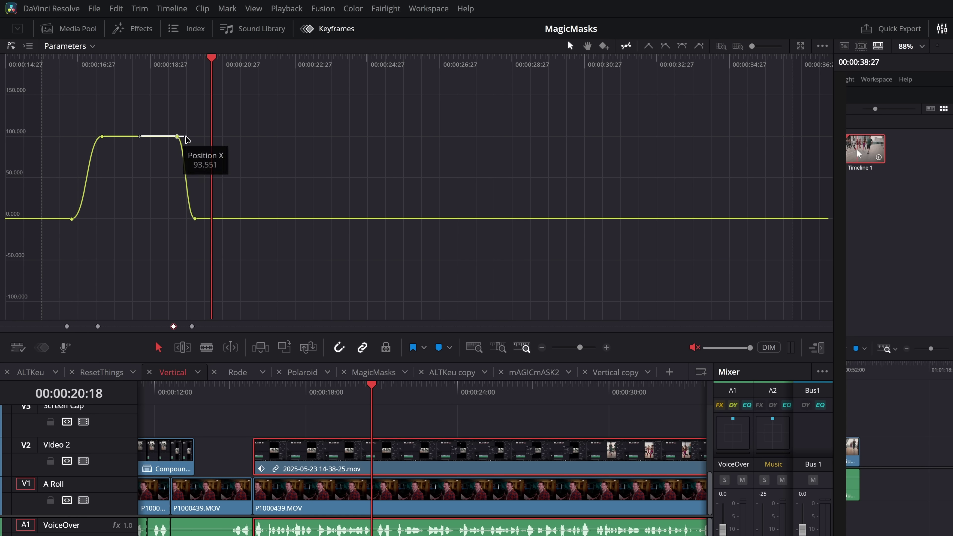
# - Raise the top Position X keyframe slightly, play back the slide, and save the project
pyautogui.moveTo(186, 137); pyautogui.dragTo(184, 152)
pyautogui.hotkey('ctrl', 'z')
pyautogui.hotkey('ctrl', 'z')
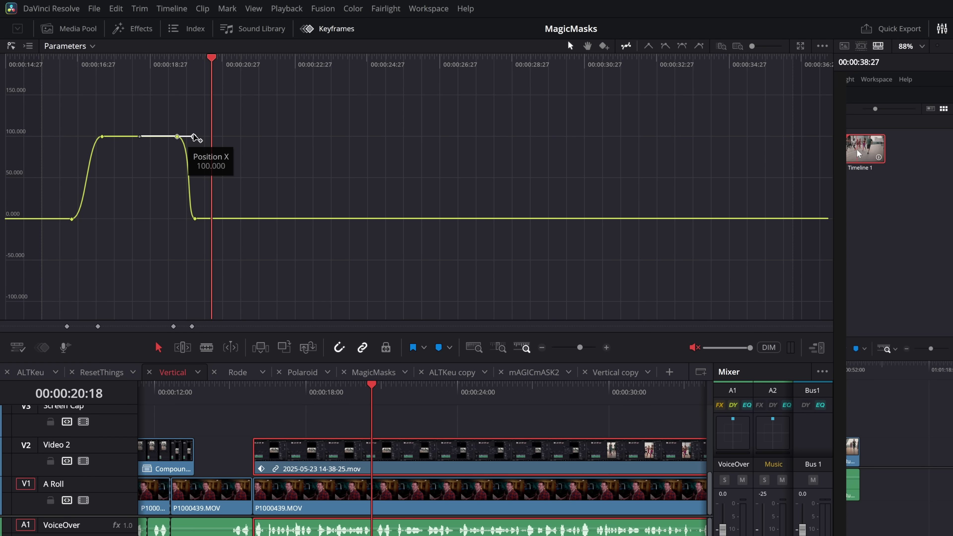
pyautogui.click(206, 124)
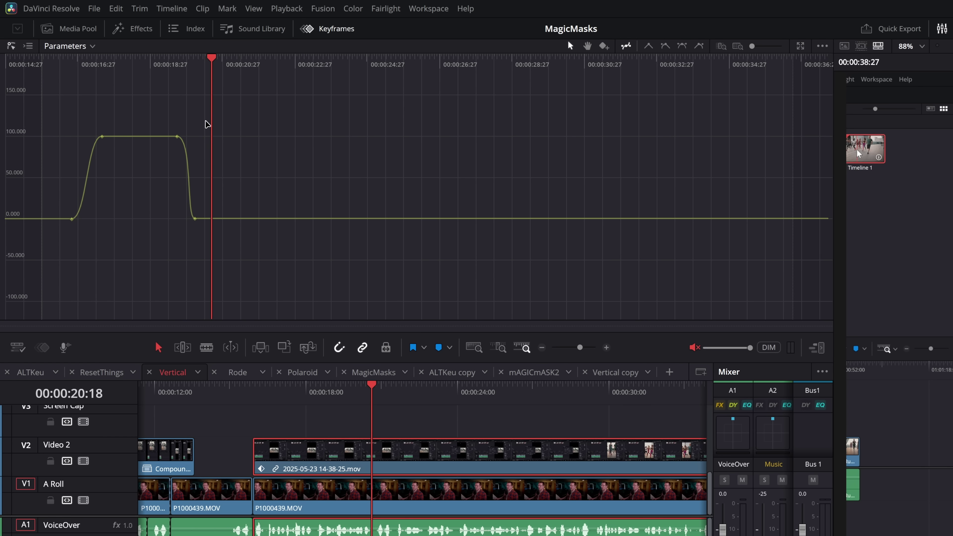
pyautogui.click(178, 137)
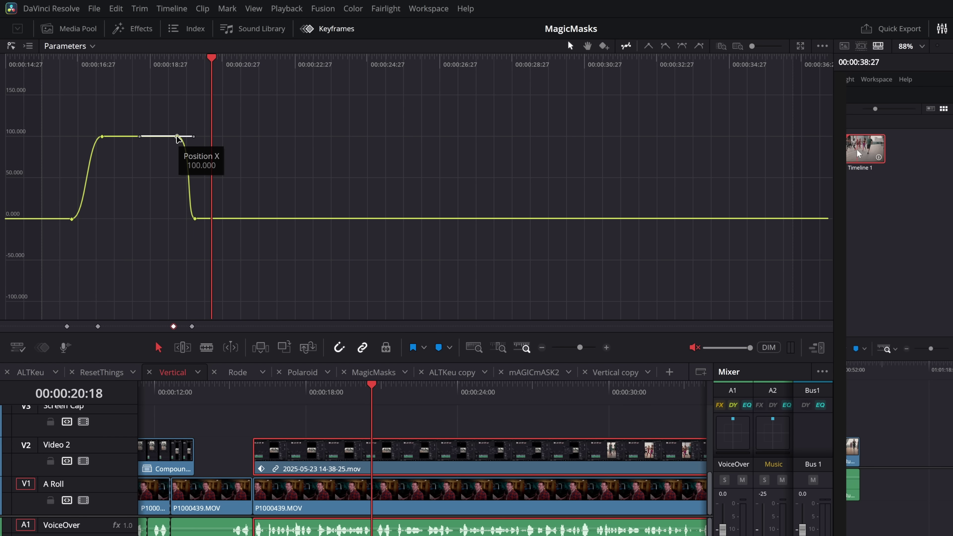
pyautogui.moveTo(179, 116); pyautogui.dragTo(175, 139)
pyautogui.click(178, 141)
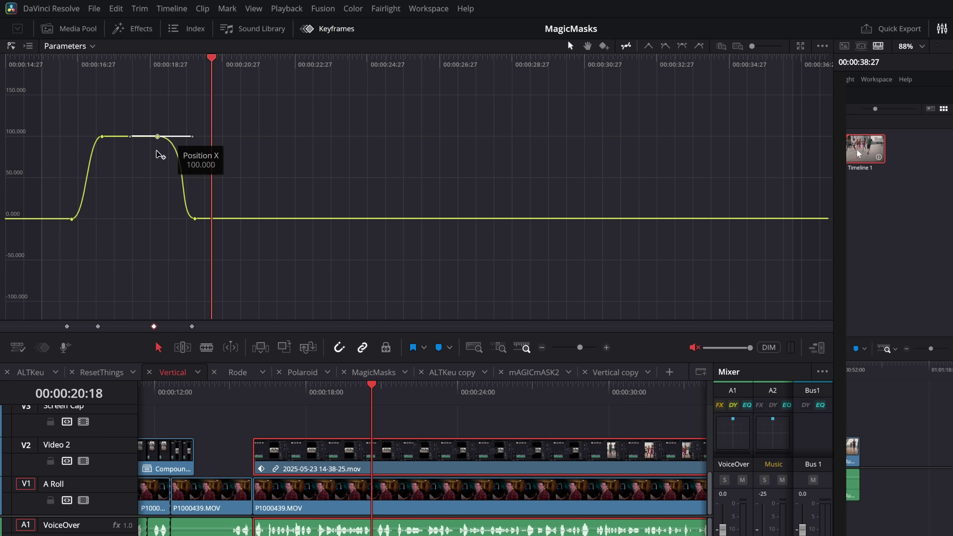
pyautogui.press('space')
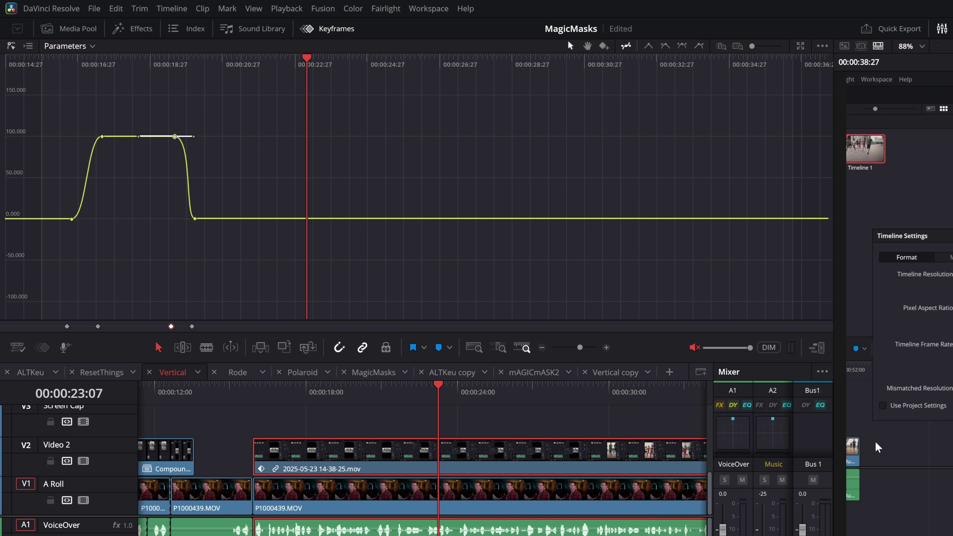
pyautogui.hotkey('ctrl', 's')
# - Add four later Position X keyframes and lift the section between them to about 121
pyautogui.keyDown('alt'); pyautogui.click(308, 219); pyautogui.keyUp('alt')
pyautogui.keyDown('alt'); pyautogui.click(319, 219); pyautogui.keyUp('alt')
pyautogui.keyDown('alt'); pyautogui.click(467, 218); pyautogui.keyUp('alt')
pyautogui.keyDown('alt'); pyautogui.click(486, 218); pyautogui.keyUp('alt')
pyautogui.moveTo(421, 219); pyautogui.dragTo(433, 127)
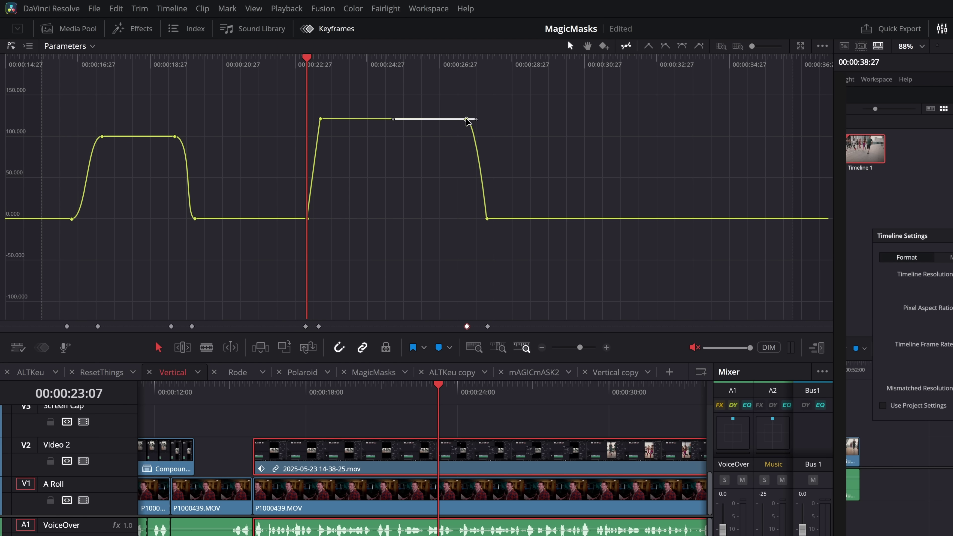
pyautogui.click(487, 219)
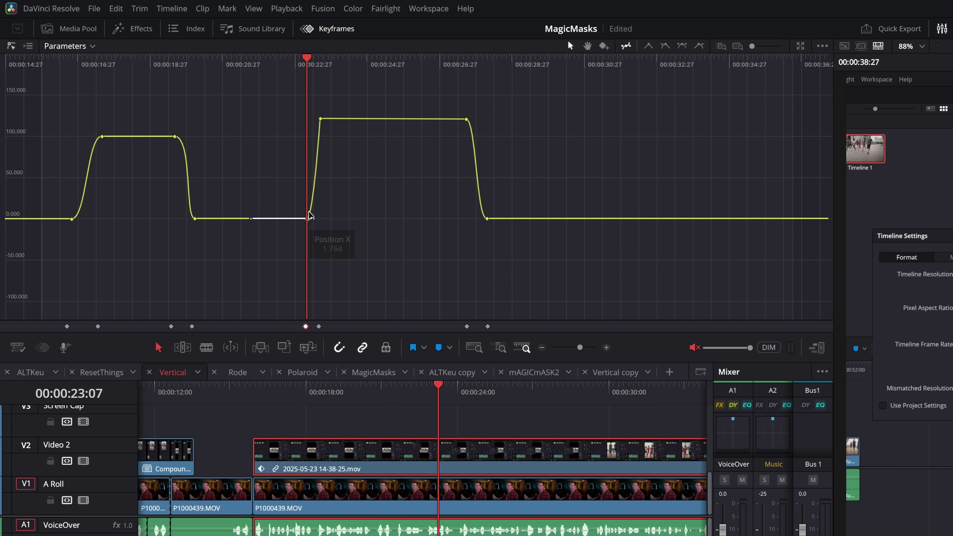
pyautogui.click(320, 119)
pyautogui.click(373, 96)
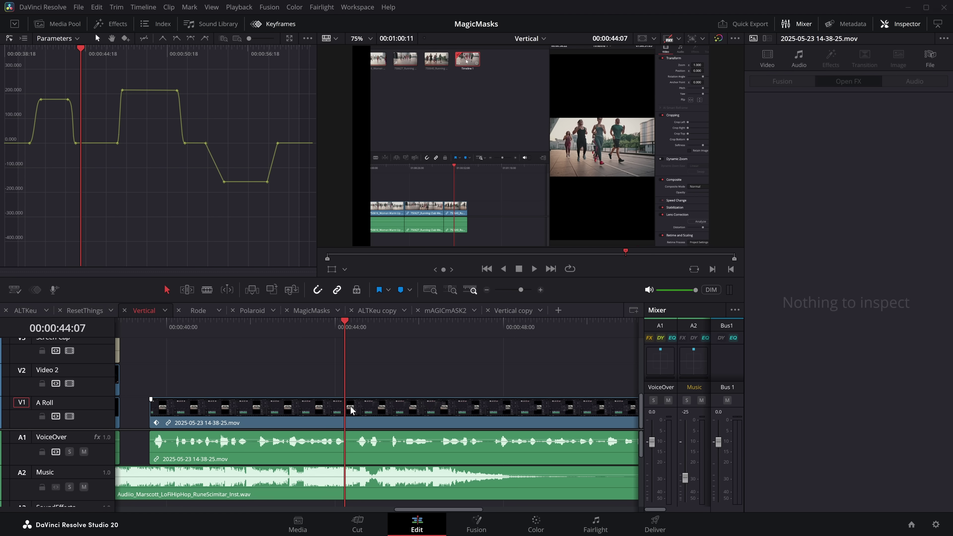
# - Drop a Text+ title from Toolbox > Titles onto V2 and set its Size to 0.0433
pyautogui.click(349, 418)
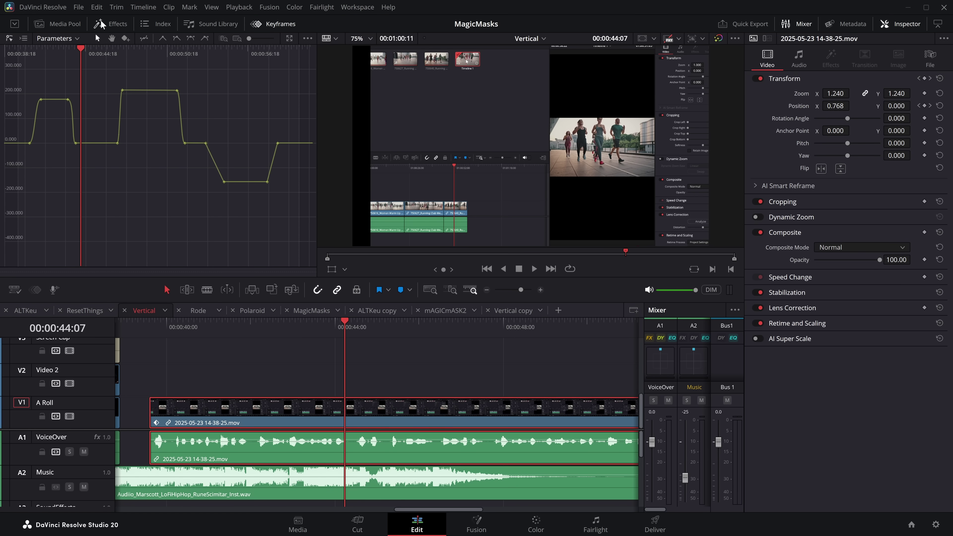
pyautogui.click(102, 24)
pyautogui.click(24, 119)
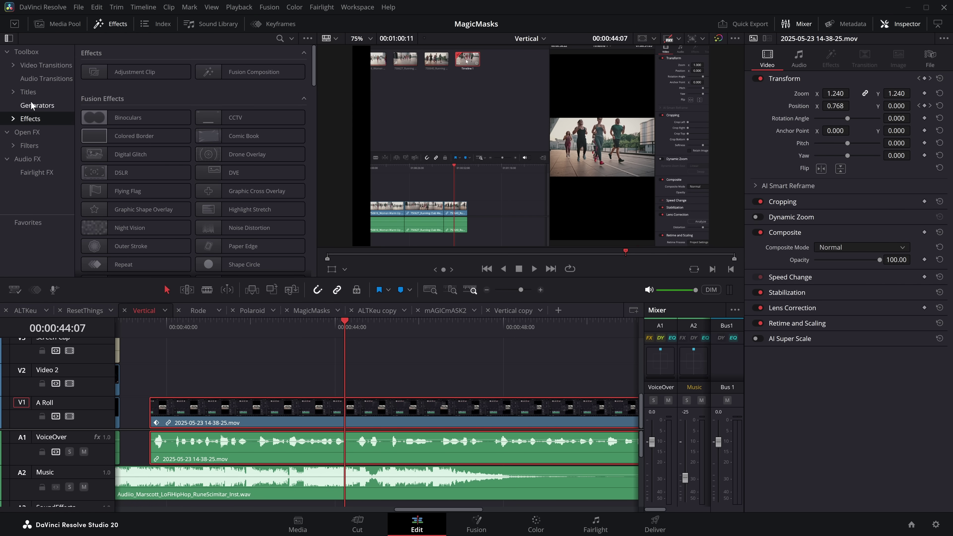
pyautogui.click(28, 92)
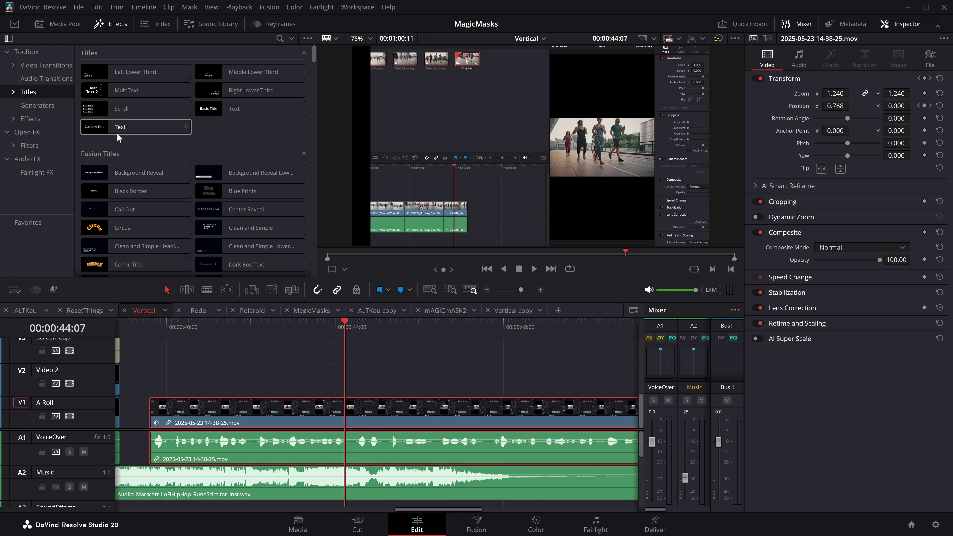
pyautogui.moveTo(119, 138); pyautogui.dragTo(354, 386)
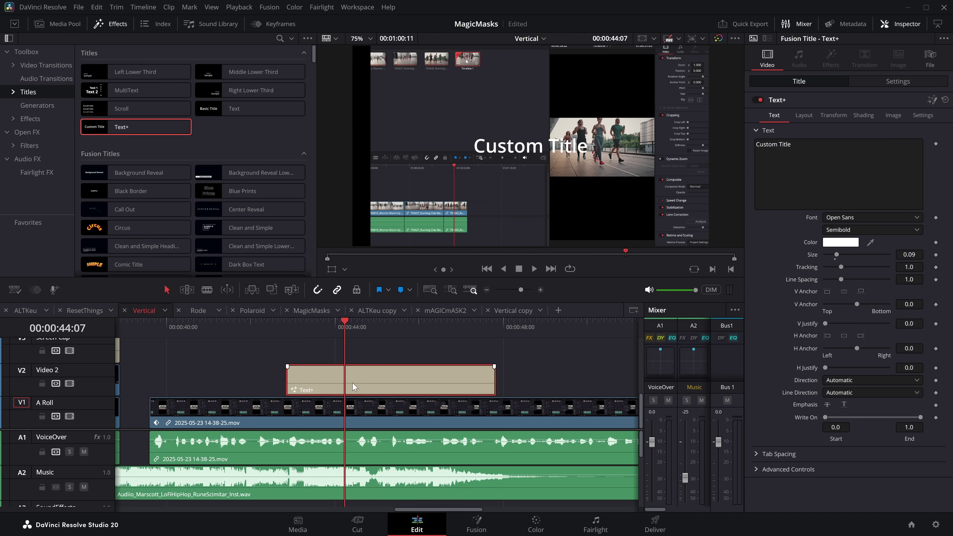
pyautogui.moveTo(838, 255); pyautogui.dragTo(847, 254)
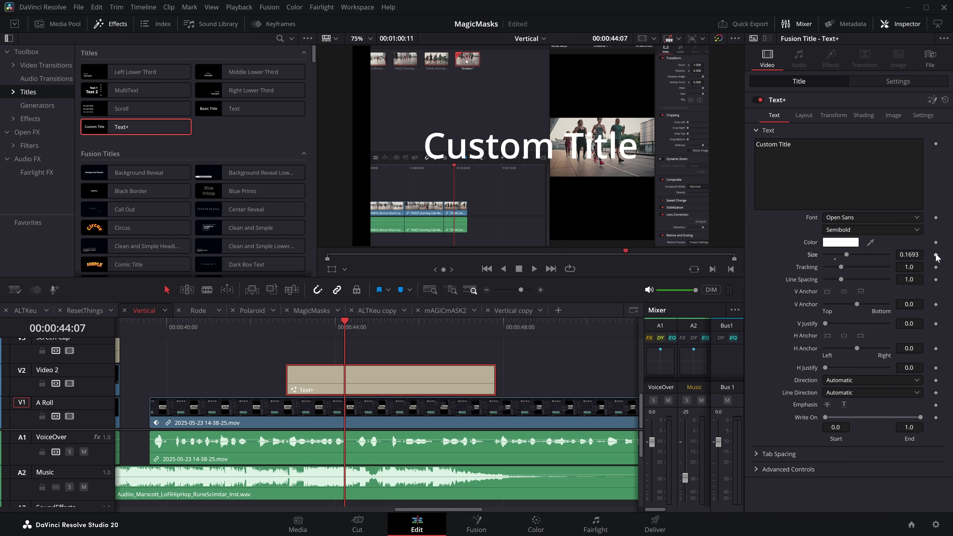
pyautogui.moveTo(844, 255); pyautogui.dragTo(830, 256)
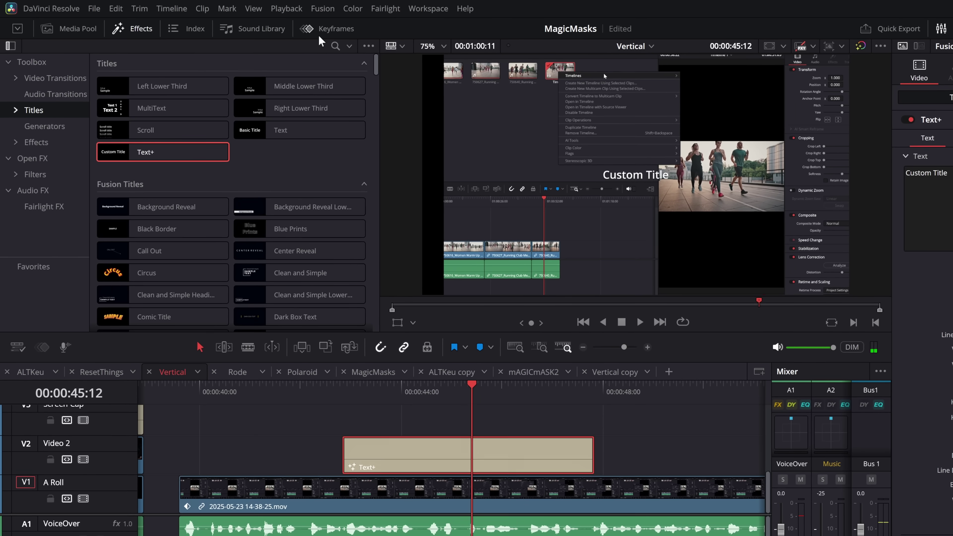
# - Open the Keyframes editor, expand the title's parameter list, and review the display options
pyautogui.click(277, 27)
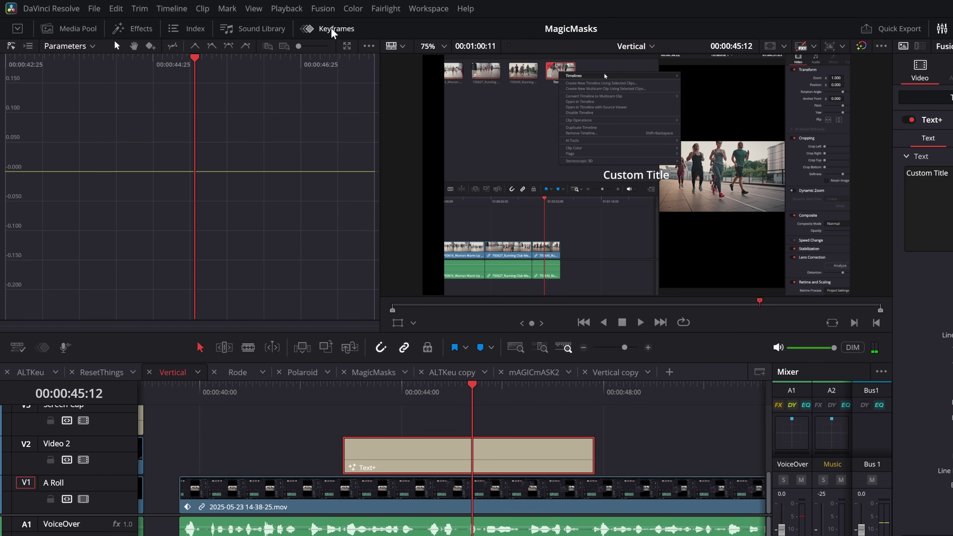
pyautogui.click(29, 46)
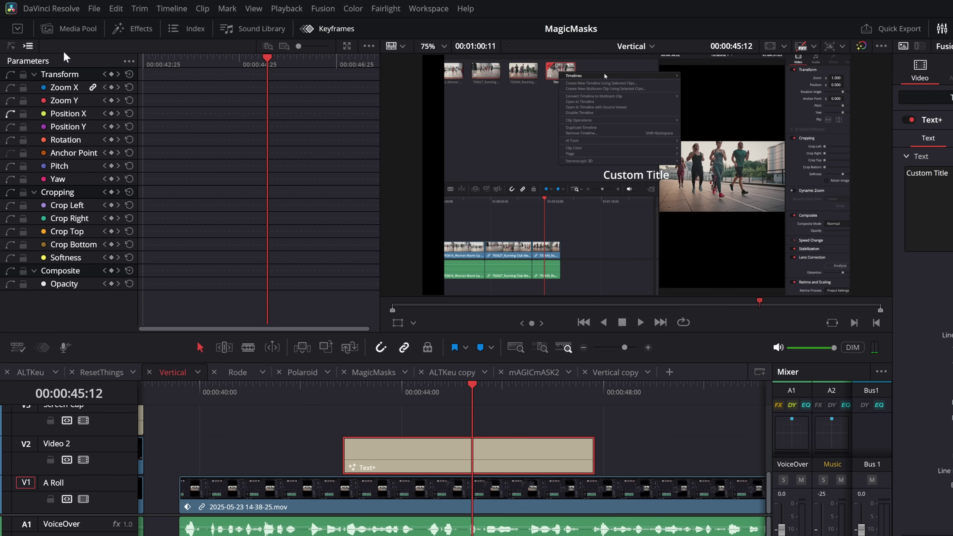
pyautogui.click(129, 62)
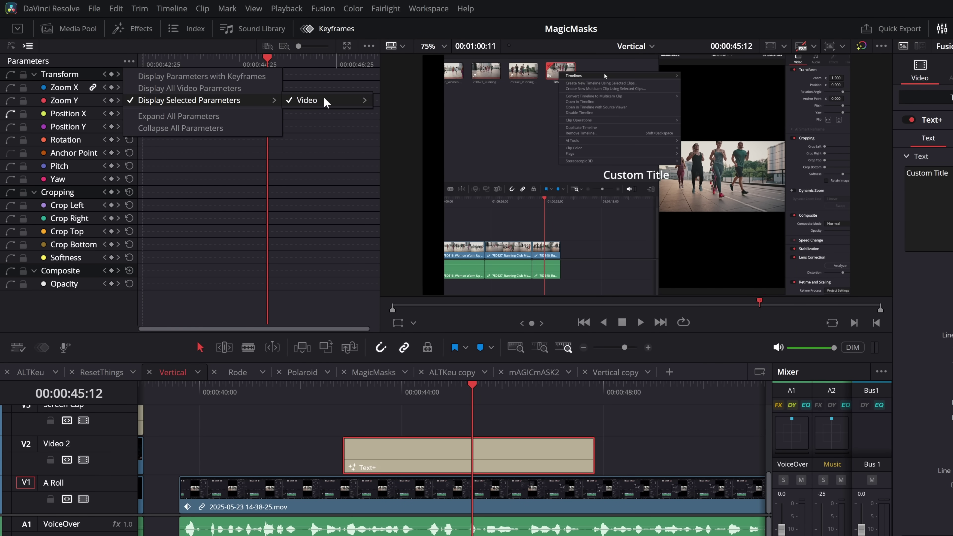
pyautogui.moveTo(325, 103)
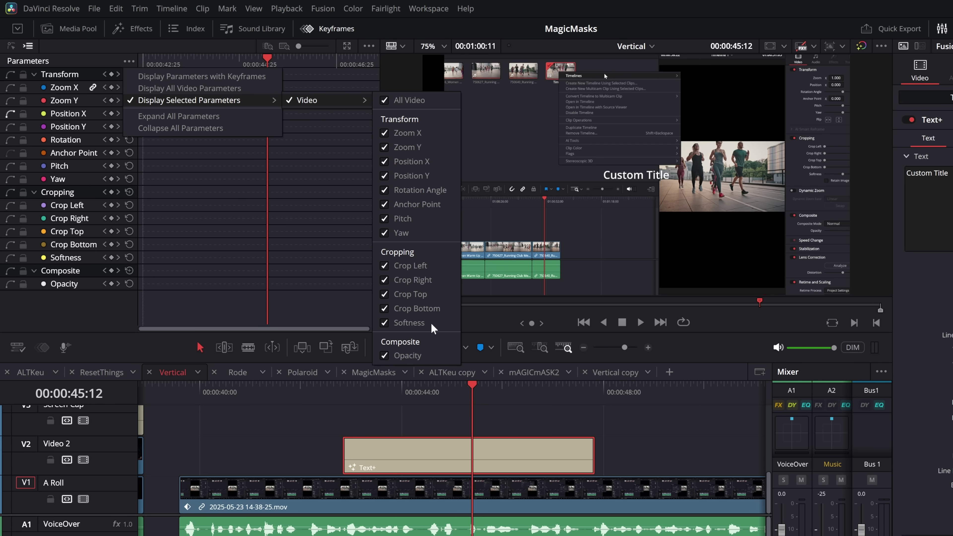
pyautogui.click(509, 60)
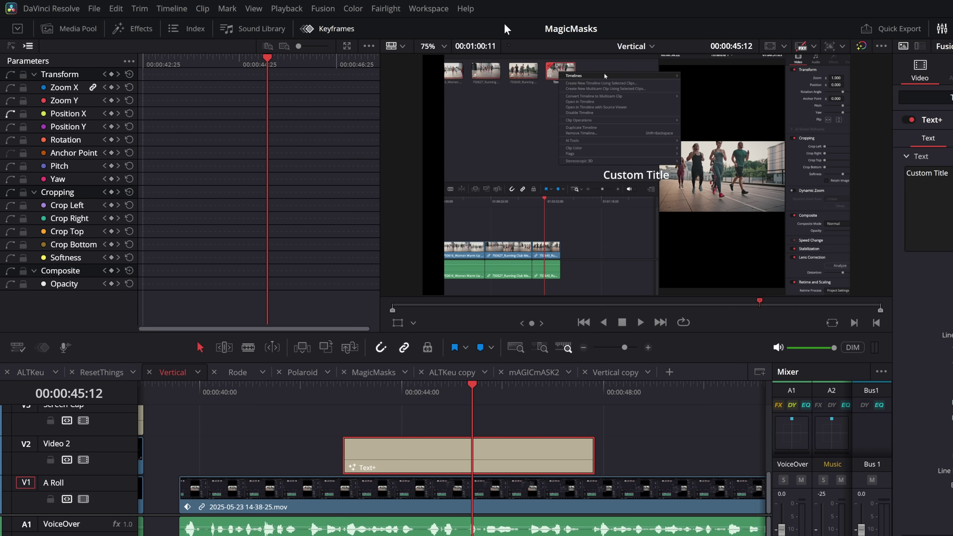
# - Apply Open FX Zoom Blur to the running clip on V1 and play it back
pyautogui.click(142, 31)
pyautogui.click(33, 159)
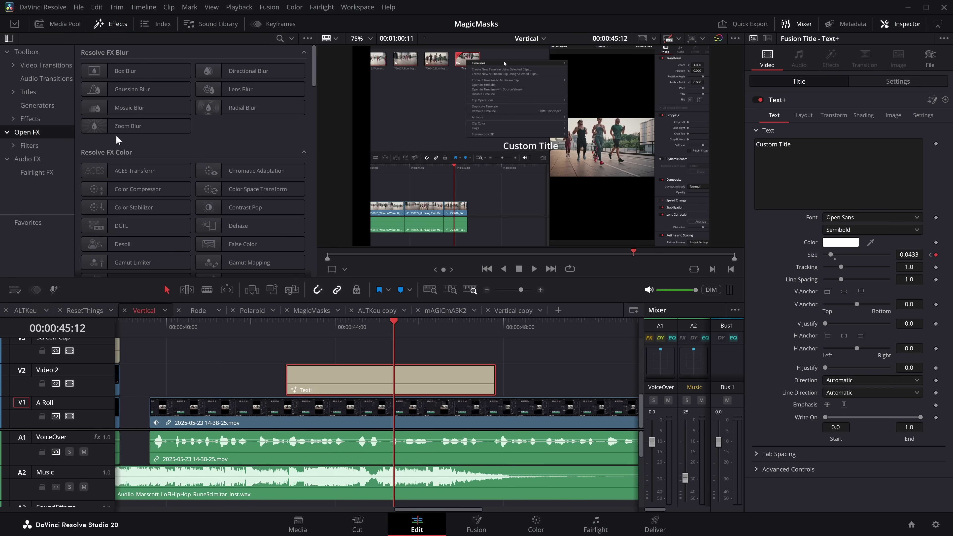
pyautogui.moveTo(142, 138); pyautogui.dragTo(209, 417)
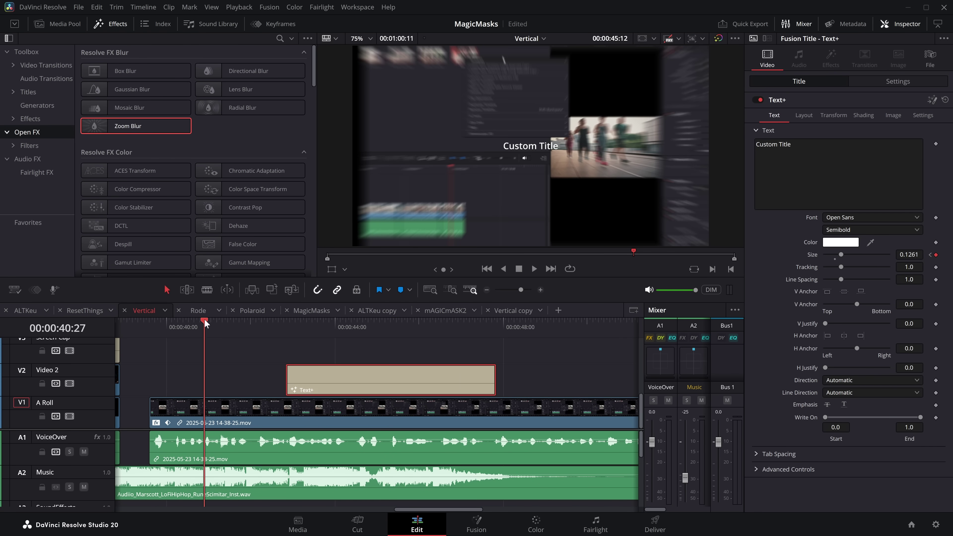
pyautogui.press('space')
# - Show the Keyframes editor in curve view with all parameter curves displayed
pyautogui.click(280, 24)
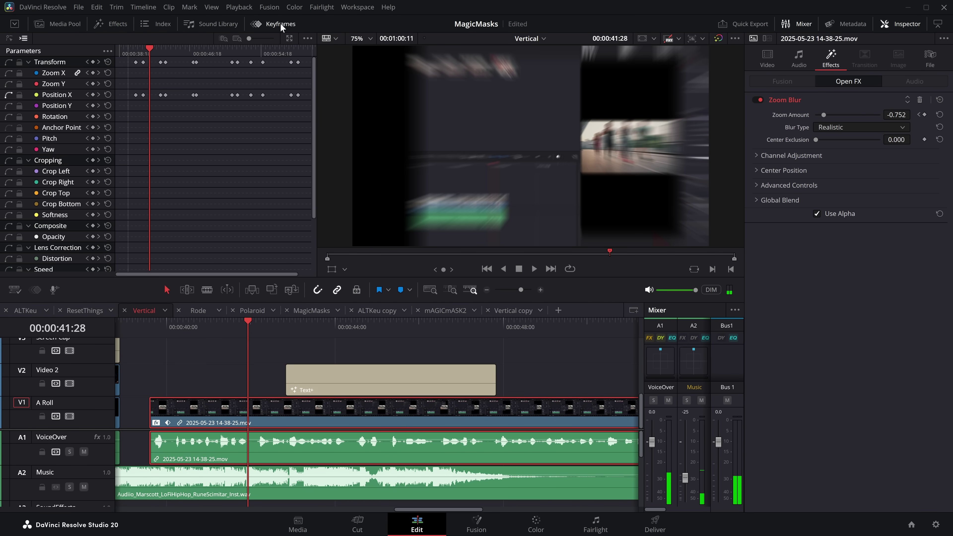
pyautogui.click(106, 52)
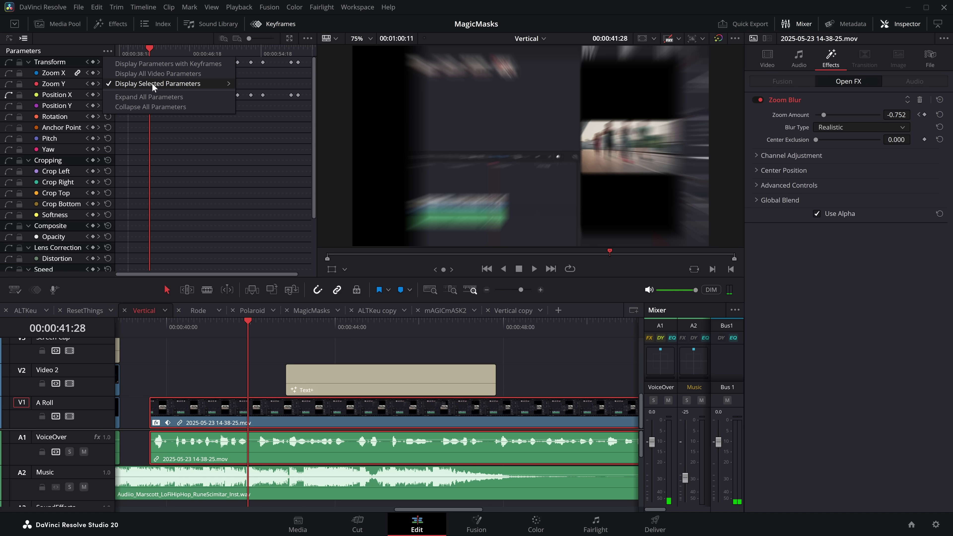
pyautogui.moveTo(154, 84)
pyautogui.moveTo(257, 109)
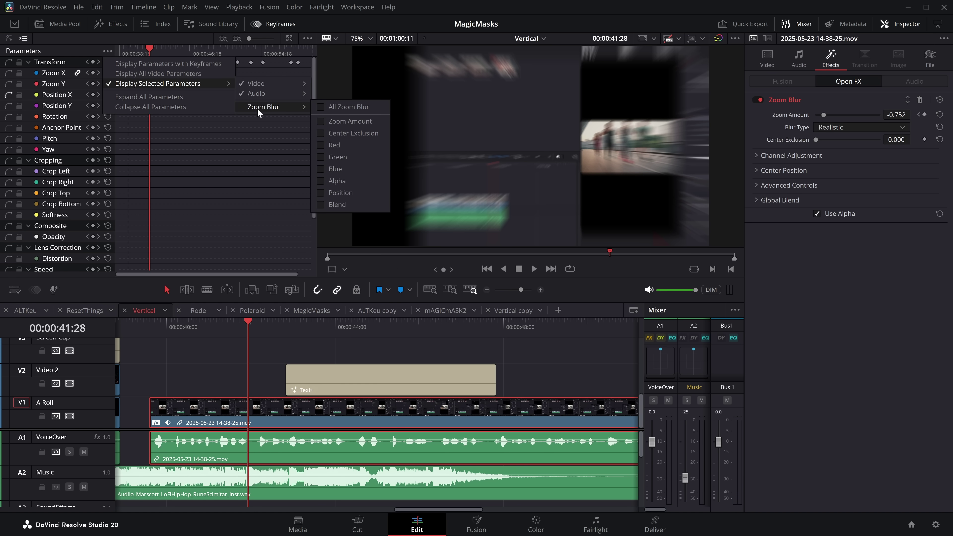
pyautogui.click(323, 106)
pyautogui.click(10, 38)
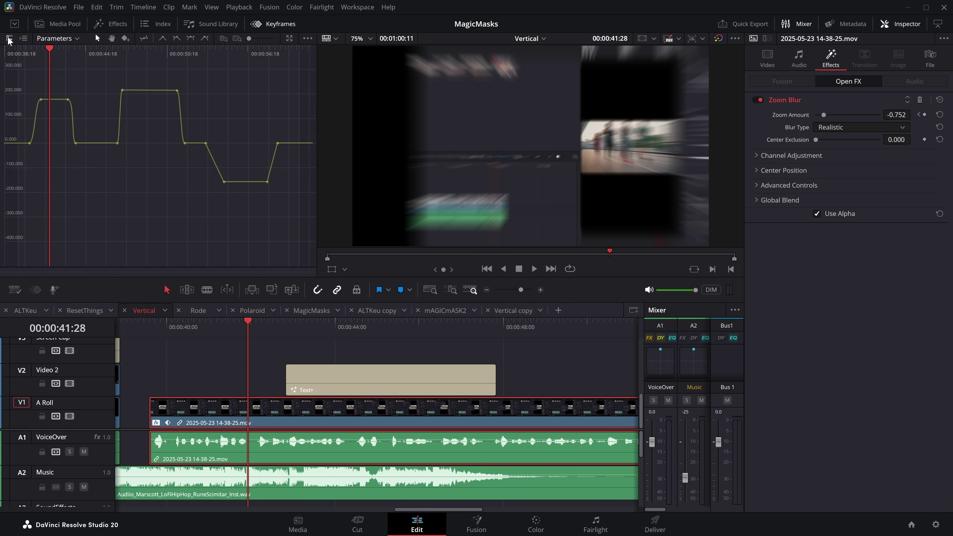
pyautogui.click(78, 39)
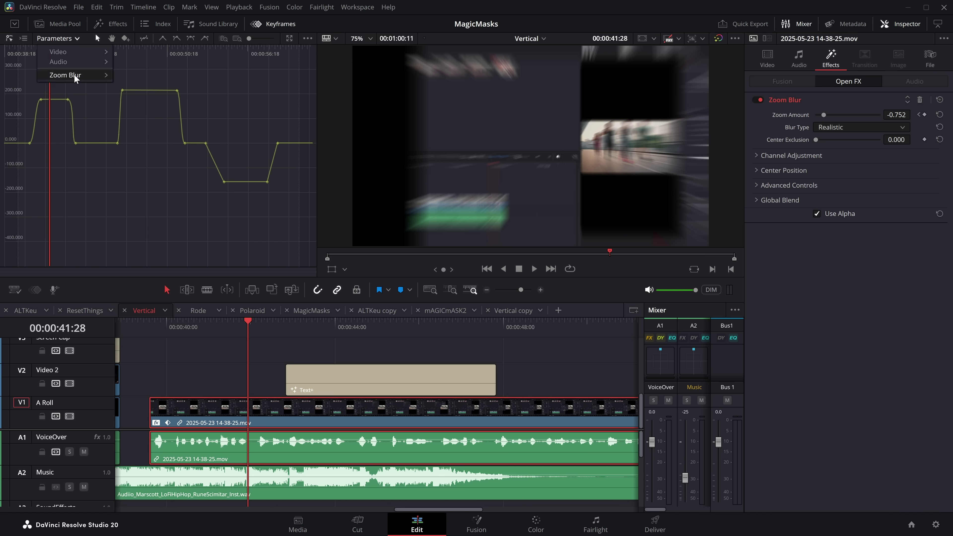
pyautogui.moveTo(74, 75)
pyautogui.click(244, 106)
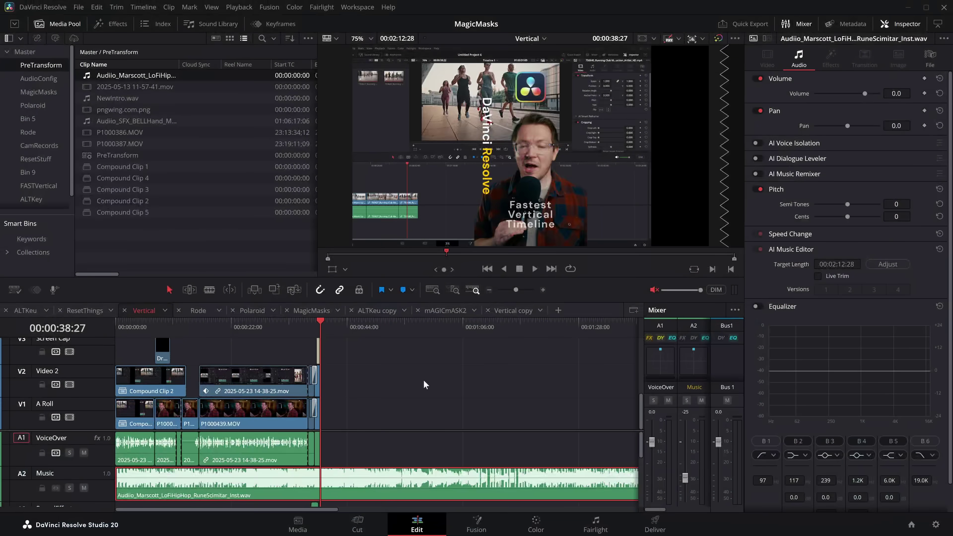
# - Turn on Live Trim and try trimming the music to about 41 seconds, then a minute
pyautogui.click(490, 290)
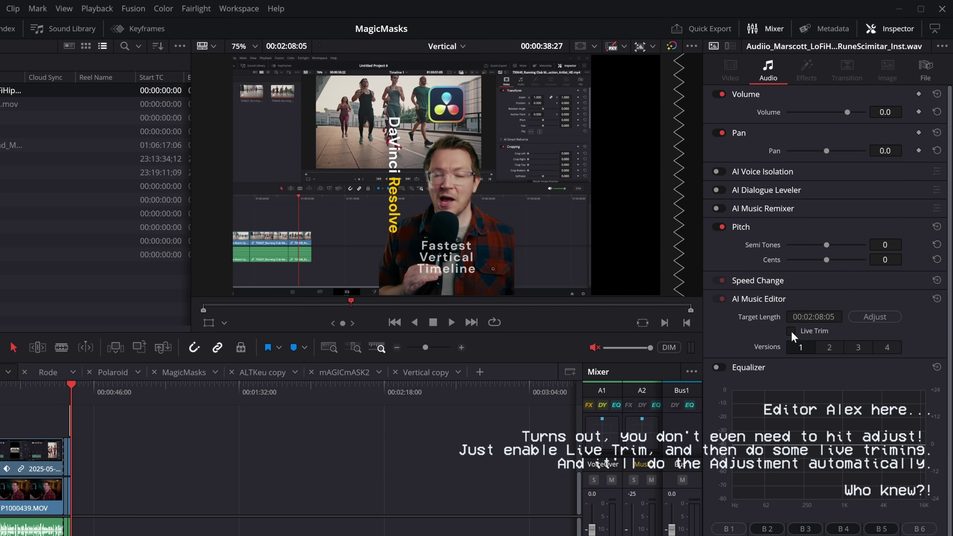
pyautogui.click(791, 331)
pyautogui.moveTo(455, 488); pyautogui.dragTo(224, 494)
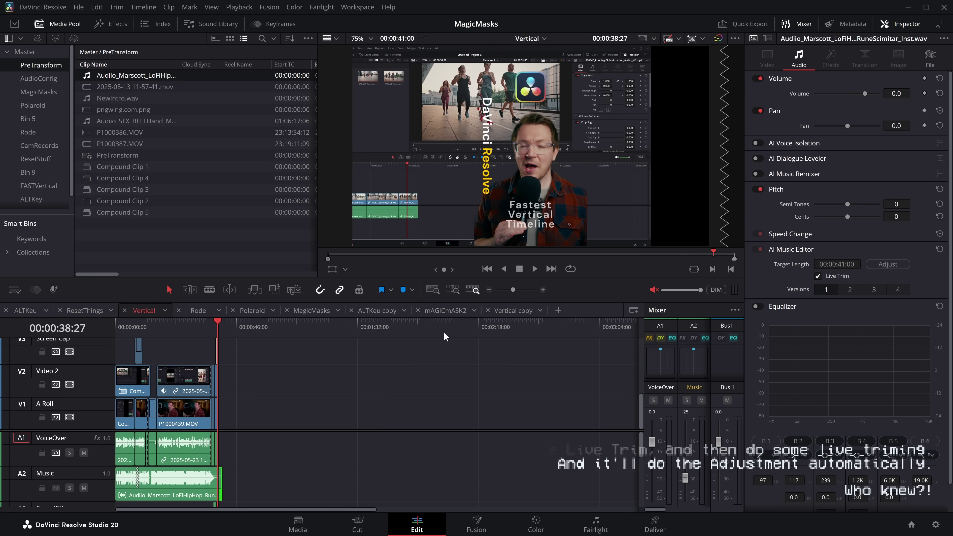
pyautogui.moveTo(223, 480); pyautogui.dragTo(552, 480)
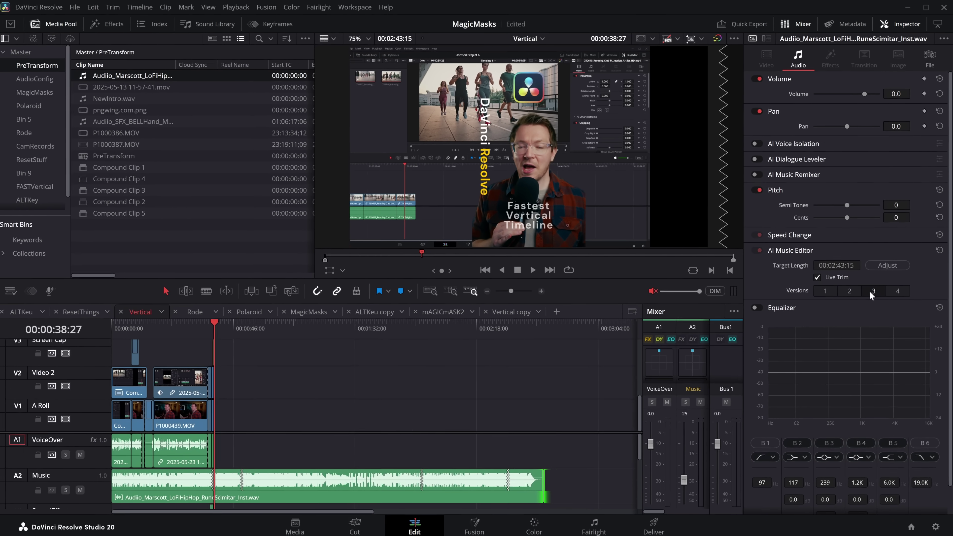
# - Pick the fourth music edit version and trim the clip to end at 00:00:51:26
pyautogui.click(885, 349)
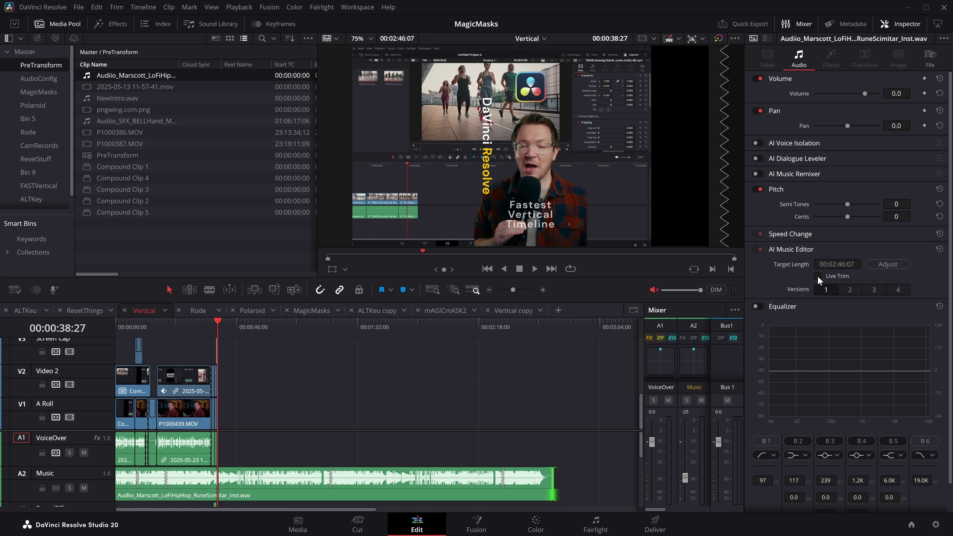
pyautogui.moveTo(550, 483)
pyautogui.mouseDown()
pyautogui.moveTo(289, 484)
pyautogui.moveTo(566, 485)
pyautogui.mouseUp()
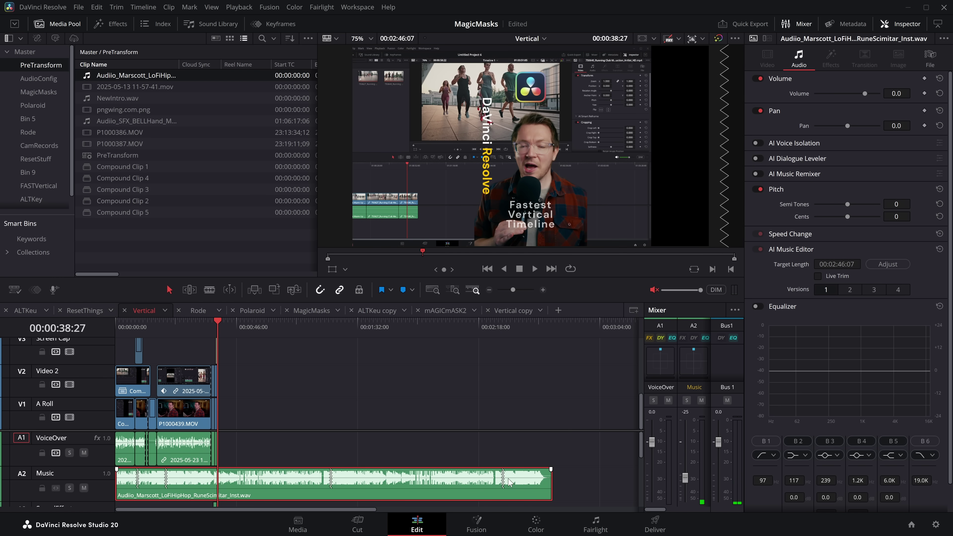
pyautogui.moveTo(548, 478); pyautogui.dragTo(374, 482)
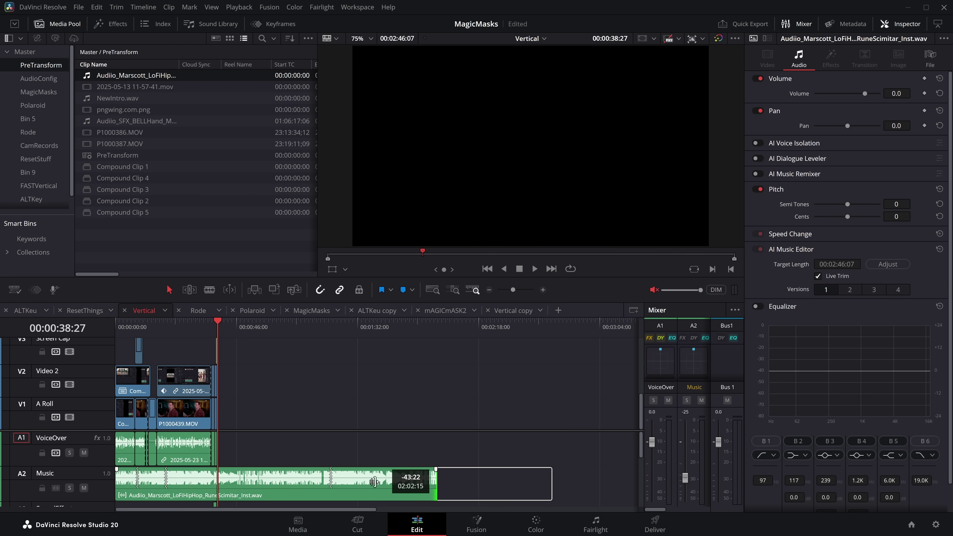
pyautogui.moveTo(246, 489); pyautogui.dragTo(245, 488)
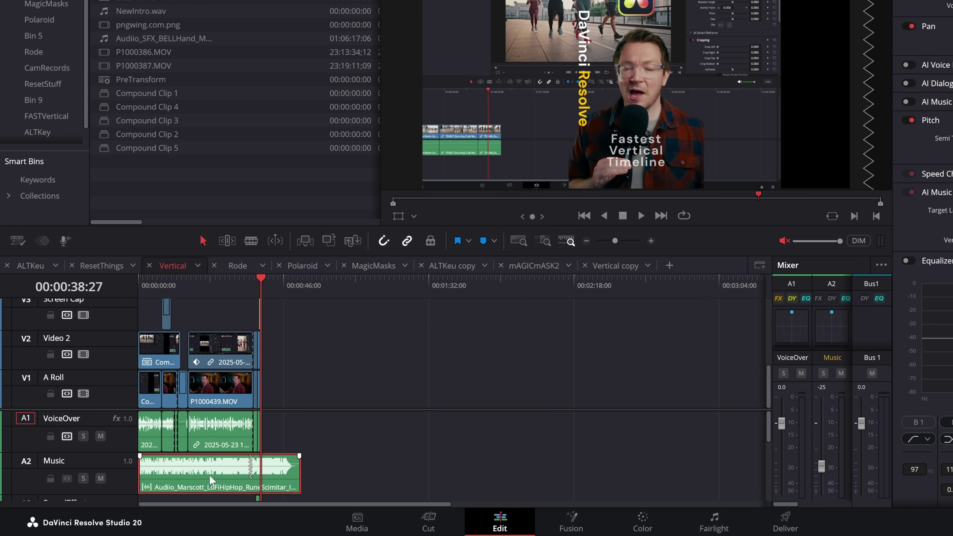
pyautogui.rightClick(210, 475)
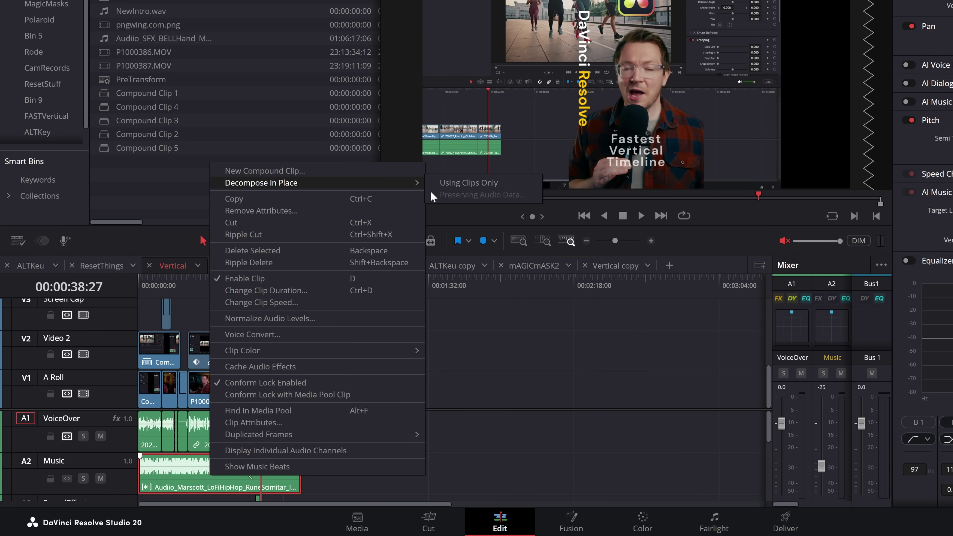
# - Decompose the music clip in place using clips only
pyautogui.click(468, 183)
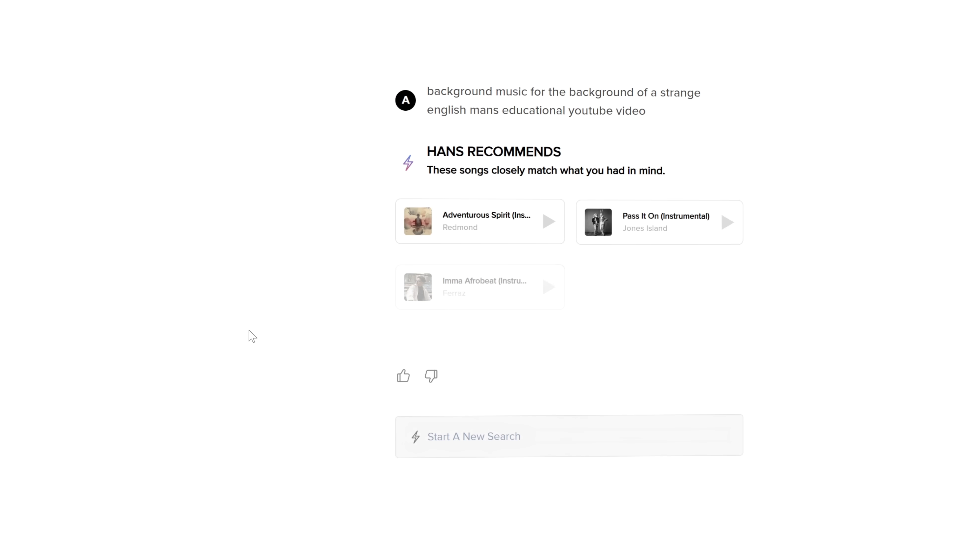
# - Preview Adventurous Spirit in Audiio, then filter the song library to the bold mood
pyautogui.click(502, 224)
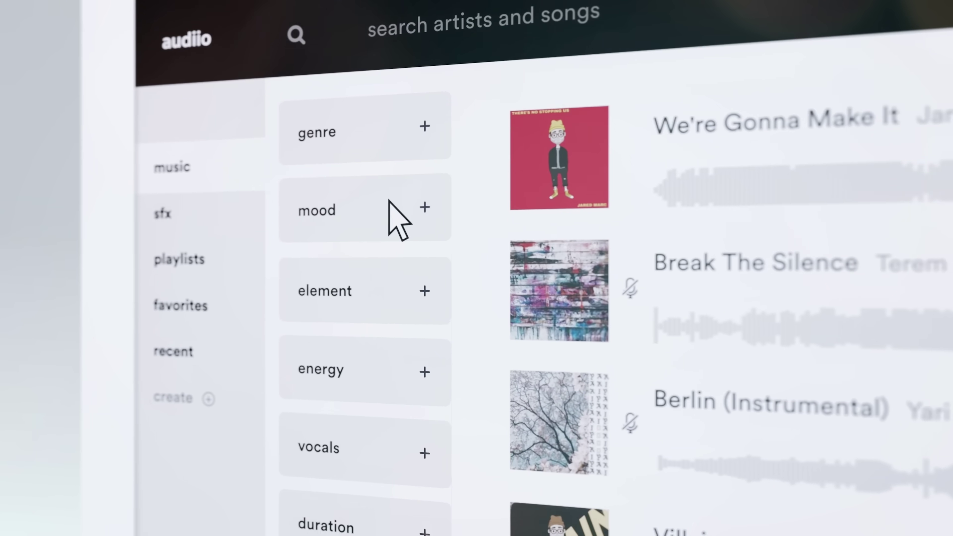
pyautogui.click(389, 202)
pyautogui.click(376, 318)
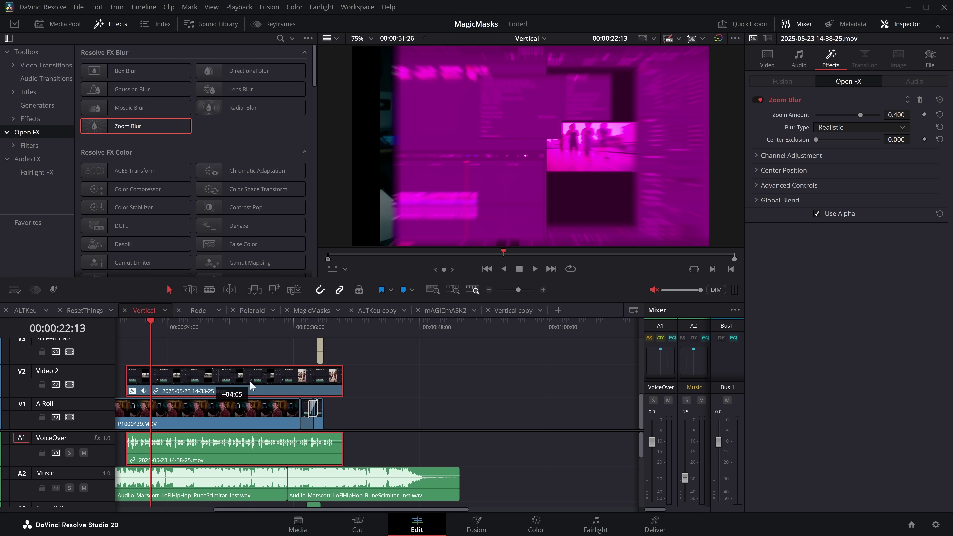
pyautogui.moveTo(250, 387); pyautogui.dragTo(387, 408)
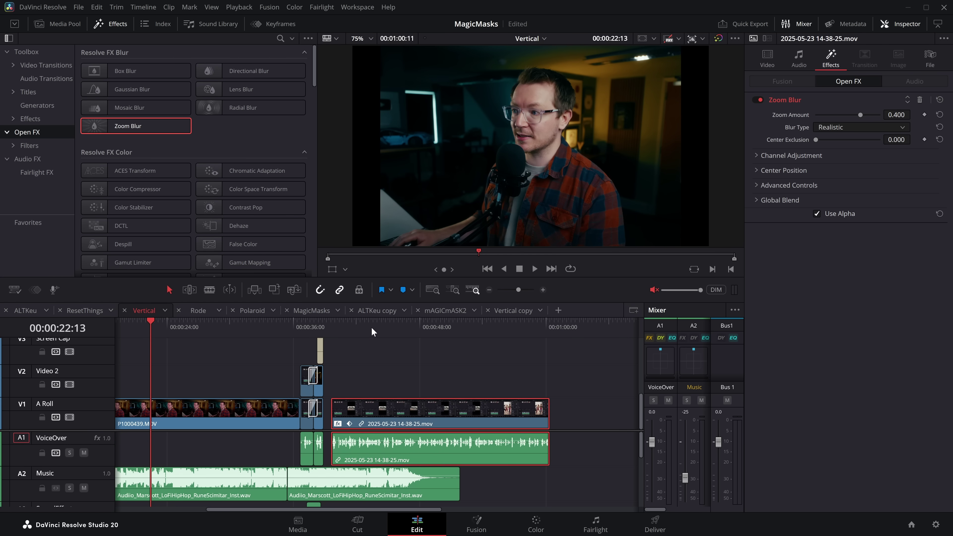
pyautogui.hotkey('ctrl', 's')
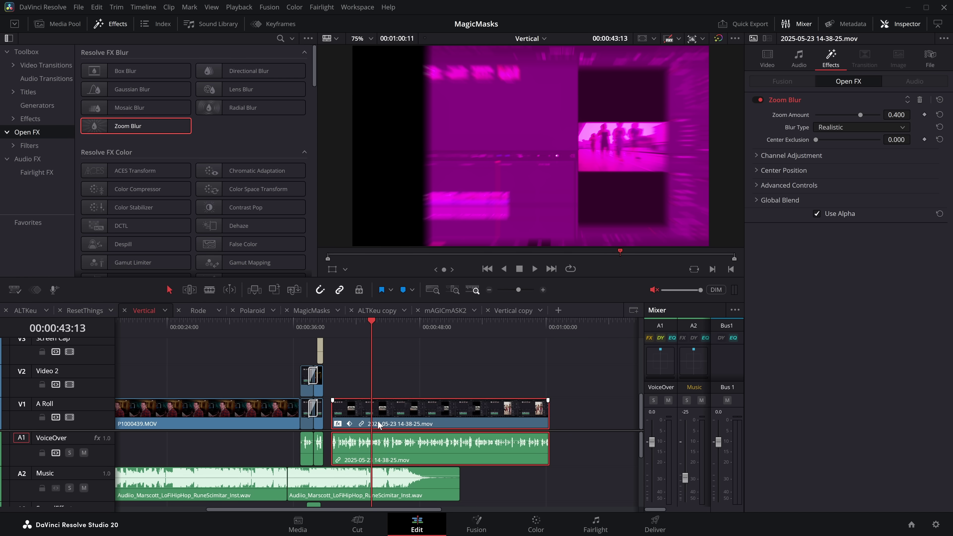
pyautogui.click(184, 418)
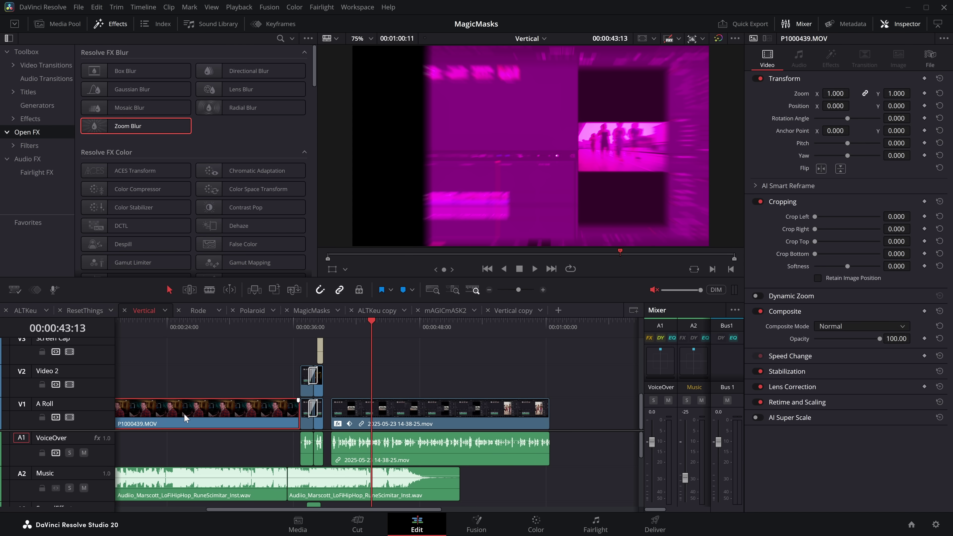
pyautogui.hotkey('alt', 'v')
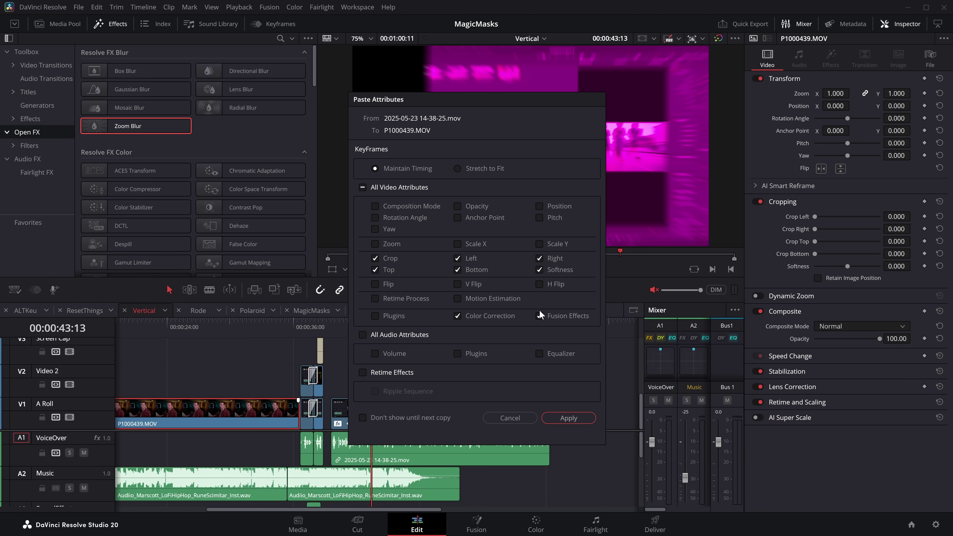
pyautogui.click(510, 418)
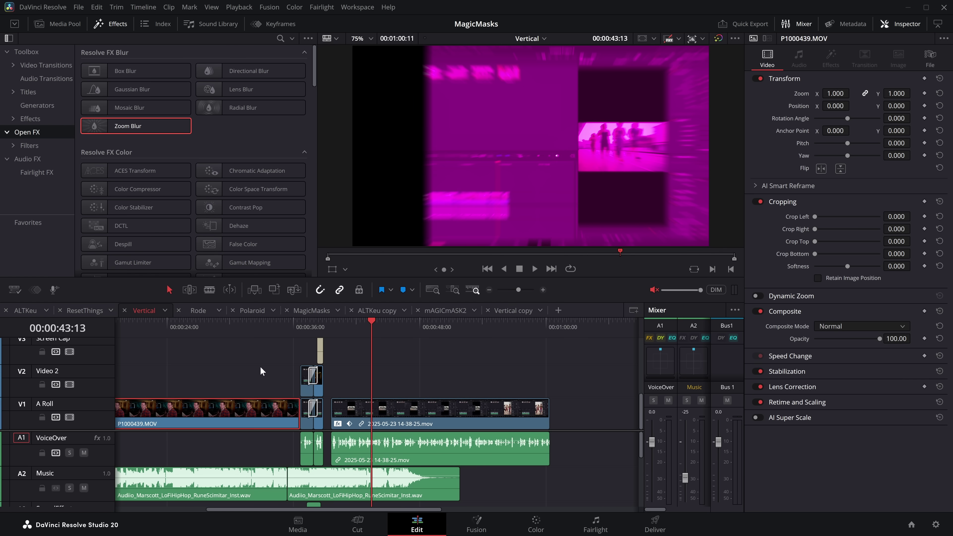
pyautogui.click(244, 325)
pyautogui.hotkey('alt', 'v')
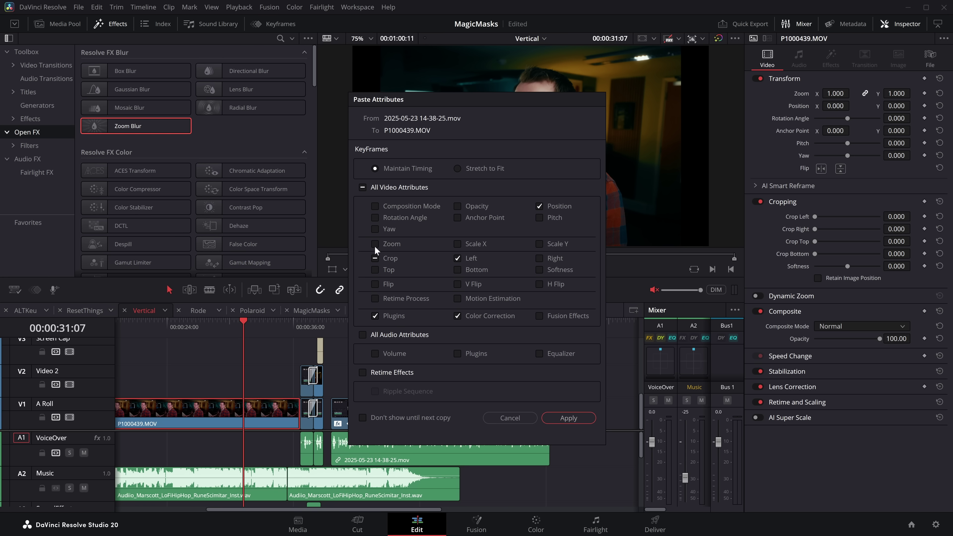
# - Cancel Paste Attributes and reopen it on P1000439.MOV
pyautogui.click(499, 420)
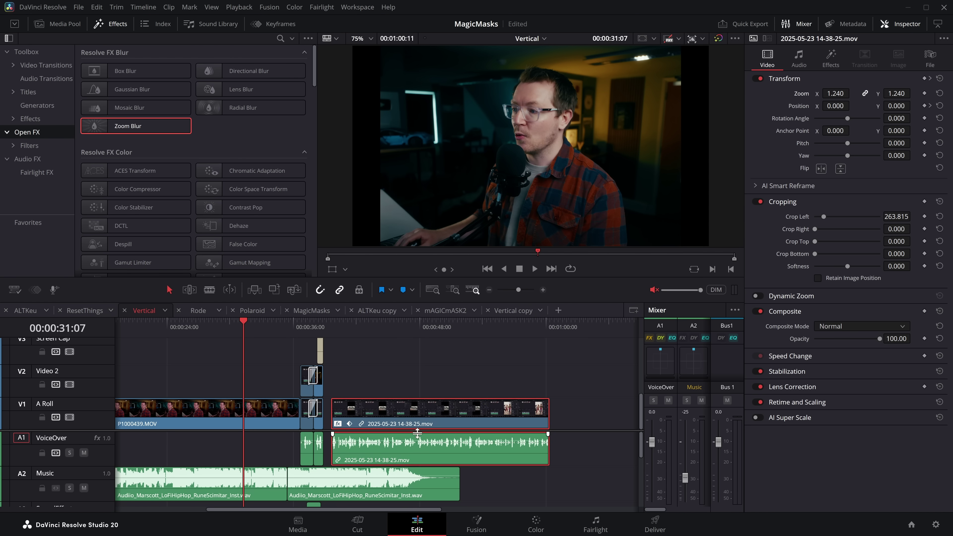
pyautogui.hotkey('alt', 'v')
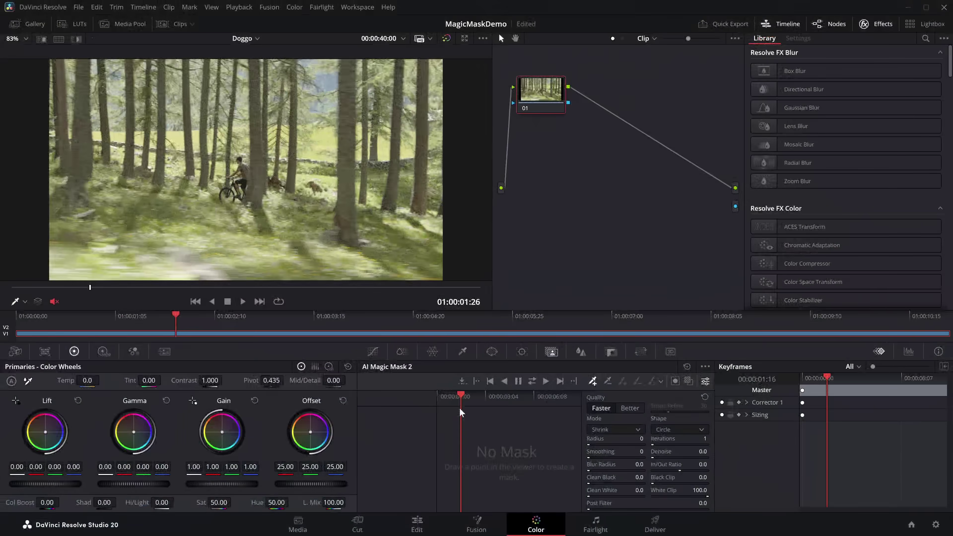
# - Play the cyclist clip from the start and scrub through the frames around 01:00:03:00
pyautogui.press('Home')
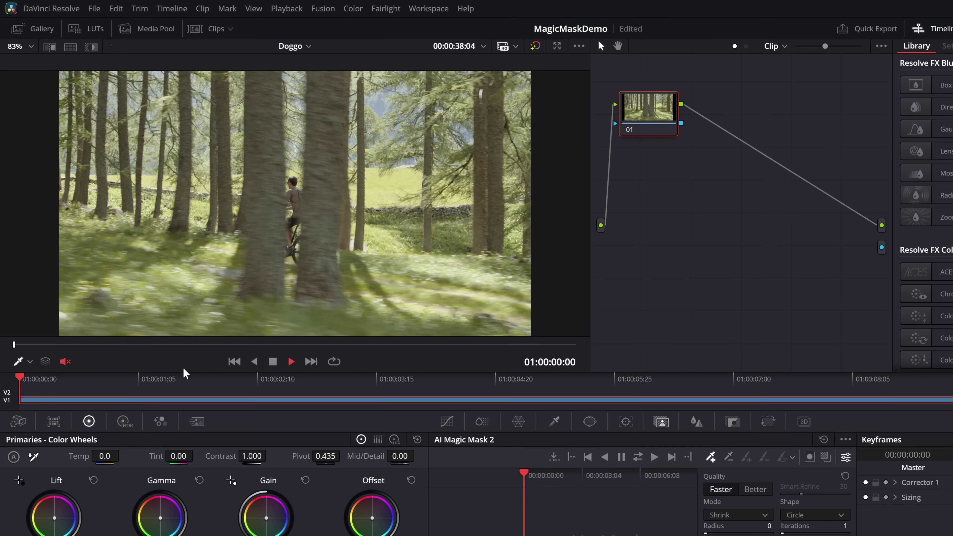
pyautogui.press('space')
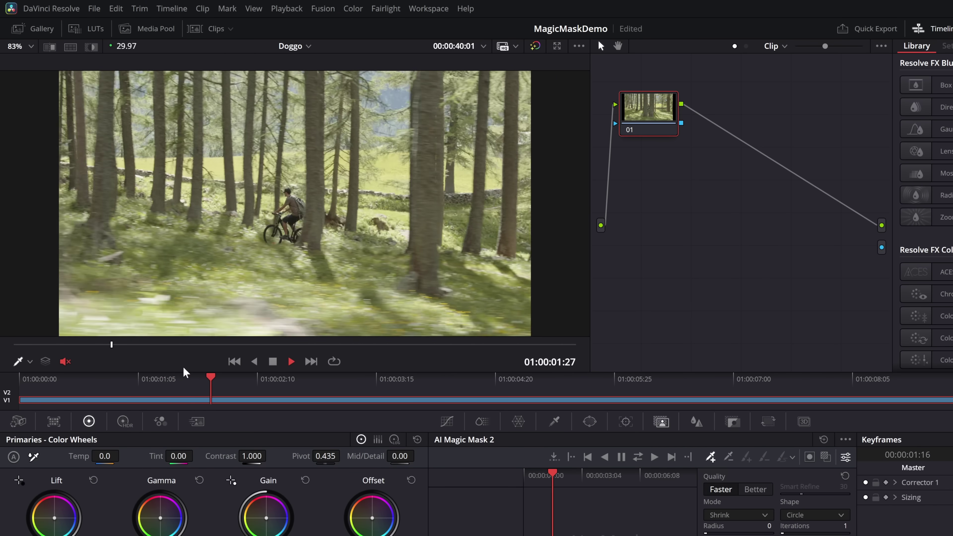
pyautogui.press('space')
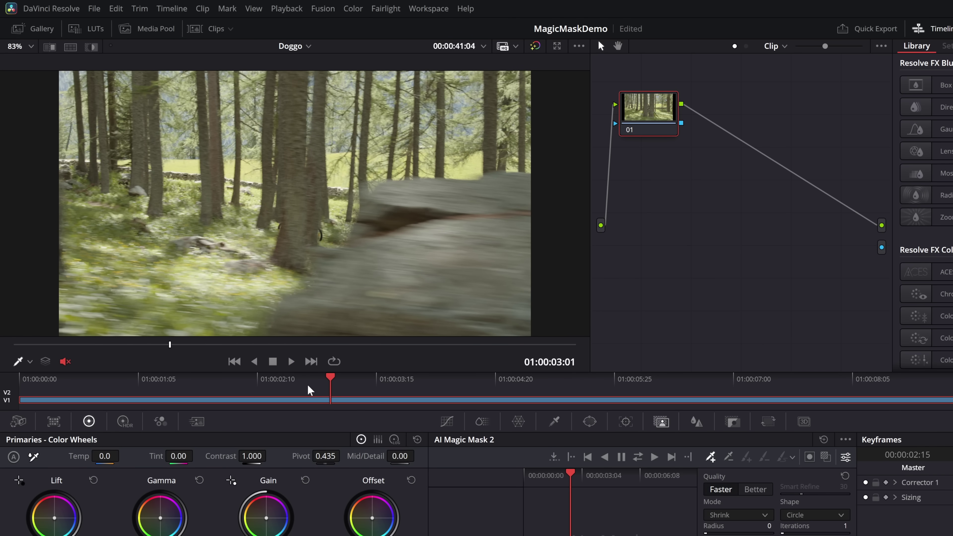
pyautogui.moveTo(310, 391); pyautogui.dragTo(22, 378)
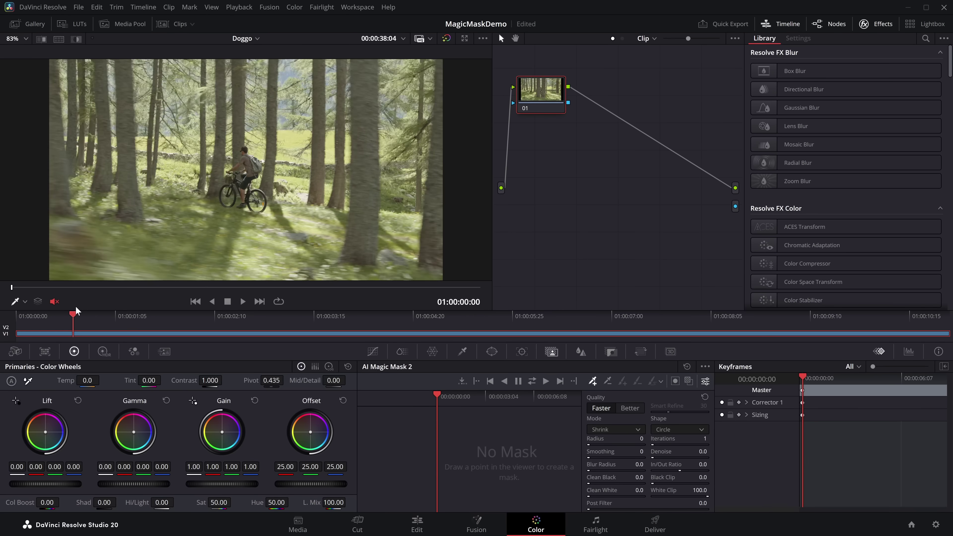
pyautogui.press('space')
# - Set Magic Mask quality to Better and track the cyclist's mask bidirectionally through the clip
pyautogui.click(644, 408)
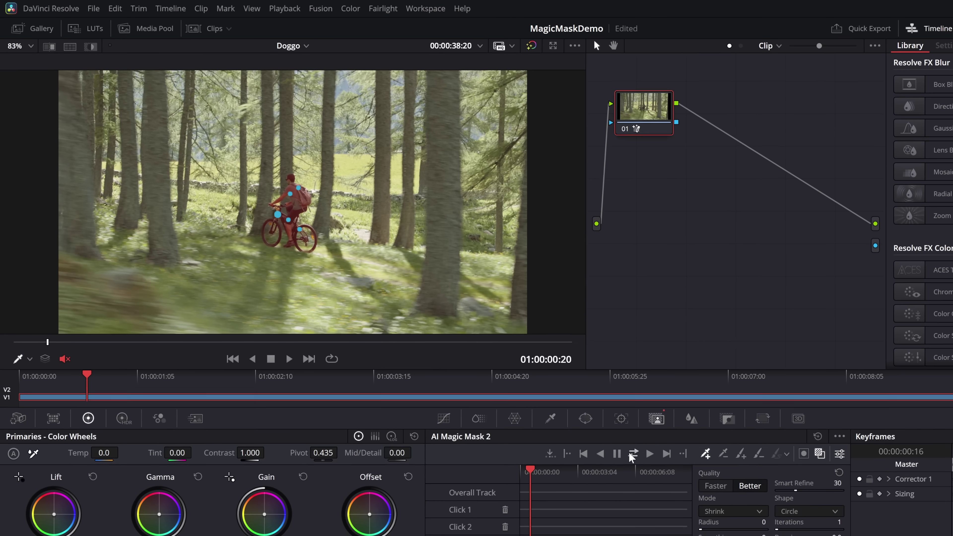
pyautogui.click(532, 381)
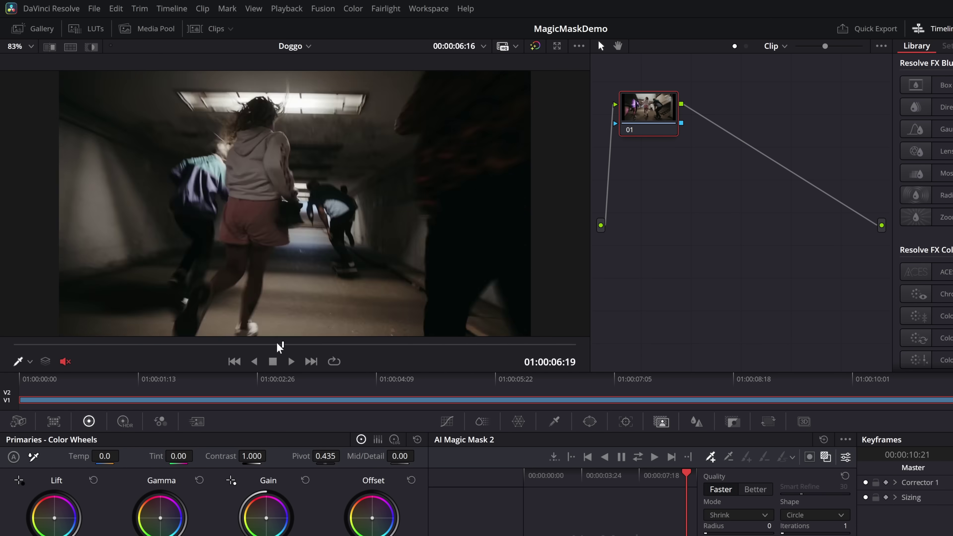
# - At 01:00:04:16, select the running girl at Better quality and track her mask both directions
pyautogui.moveTo(279, 346); pyautogui.dragTo(205, 347)
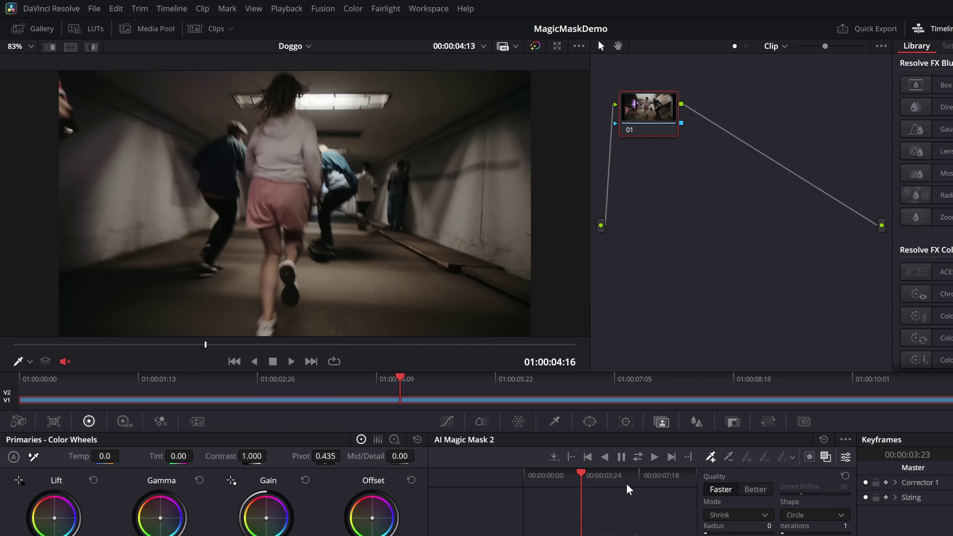
pyautogui.click(756, 489)
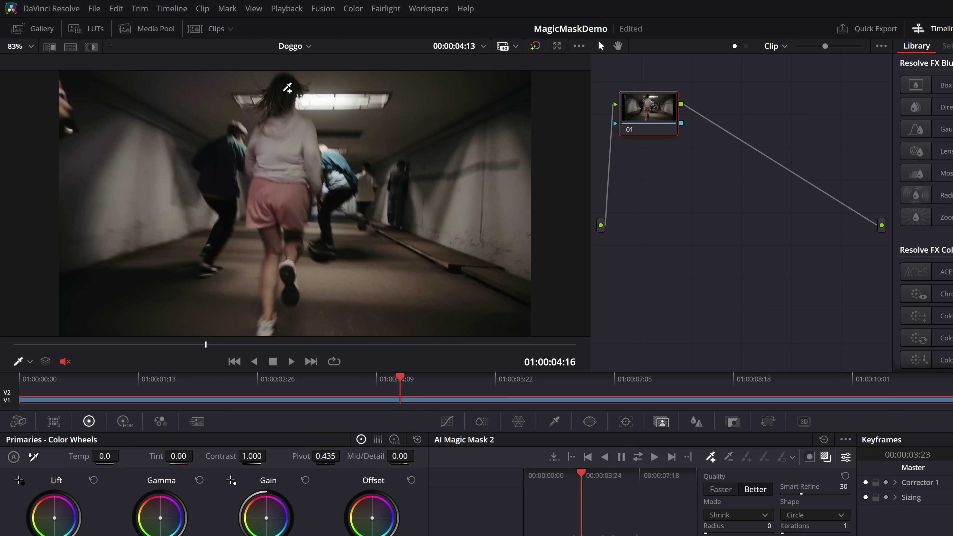
pyautogui.click(284, 92)
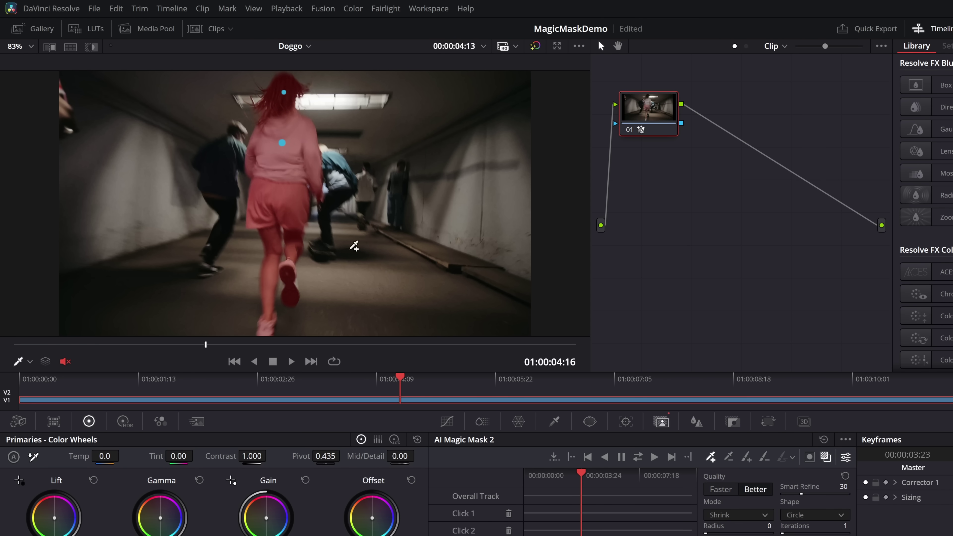
pyautogui.click(638, 456)
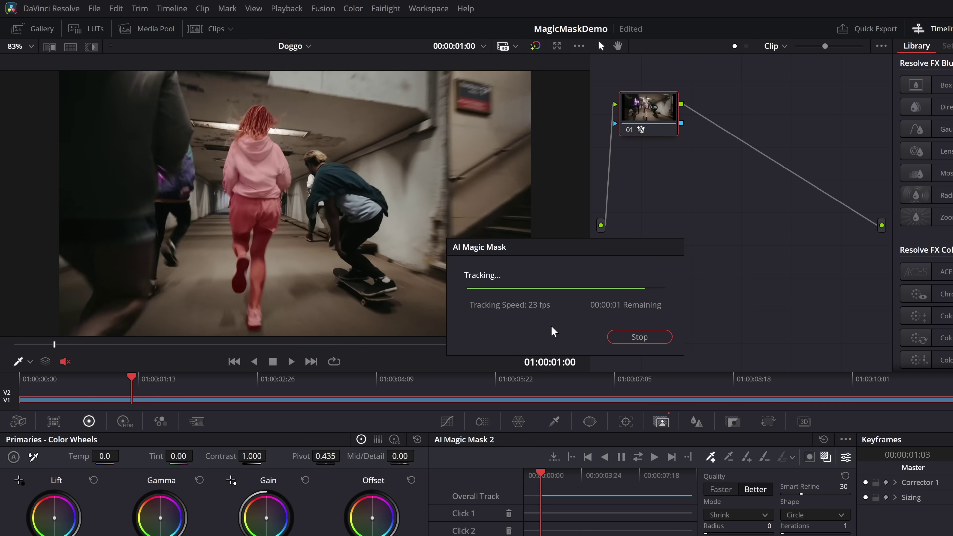
# - Play back the tracked mask and pull the Offset wheel toward red to tint the girl
pyautogui.scroll(5, 281, 125)
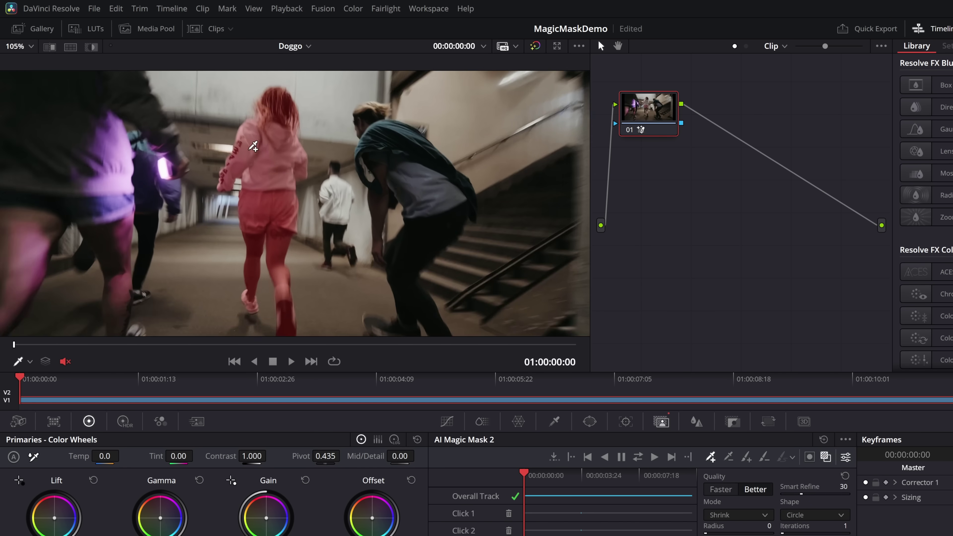
pyautogui.press('space')
pyautogui.scroll(1, 281, 126)
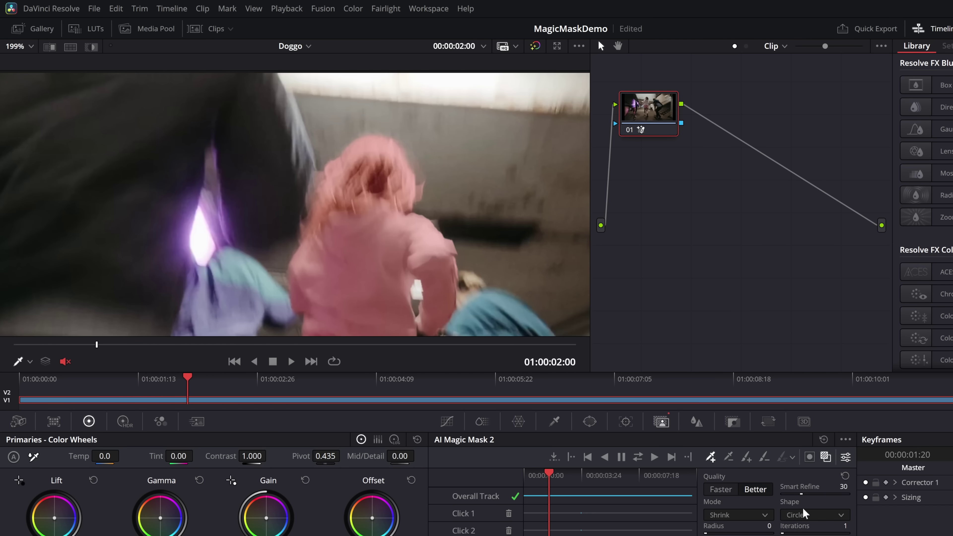
pyautogui.moveTo(373, 520); pyautogui.dragTo(371, 499)
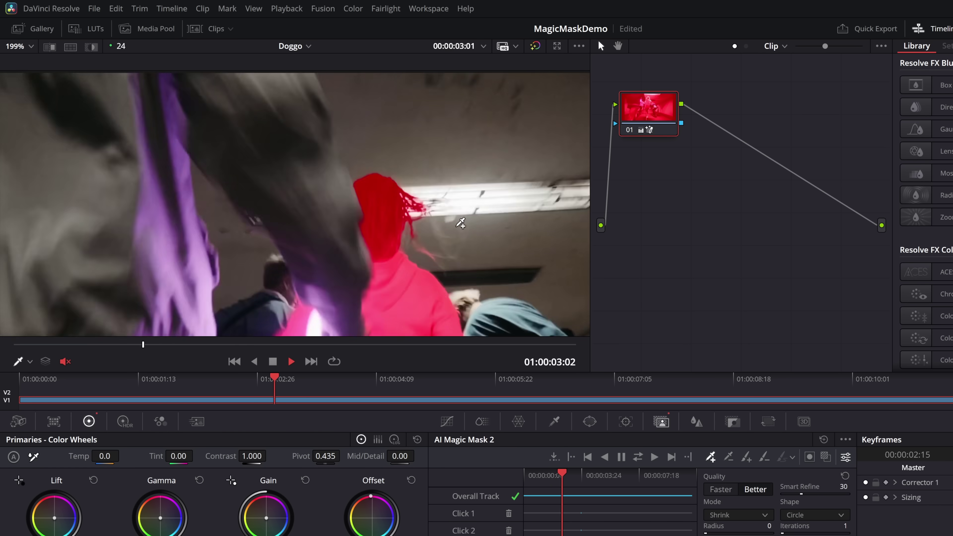